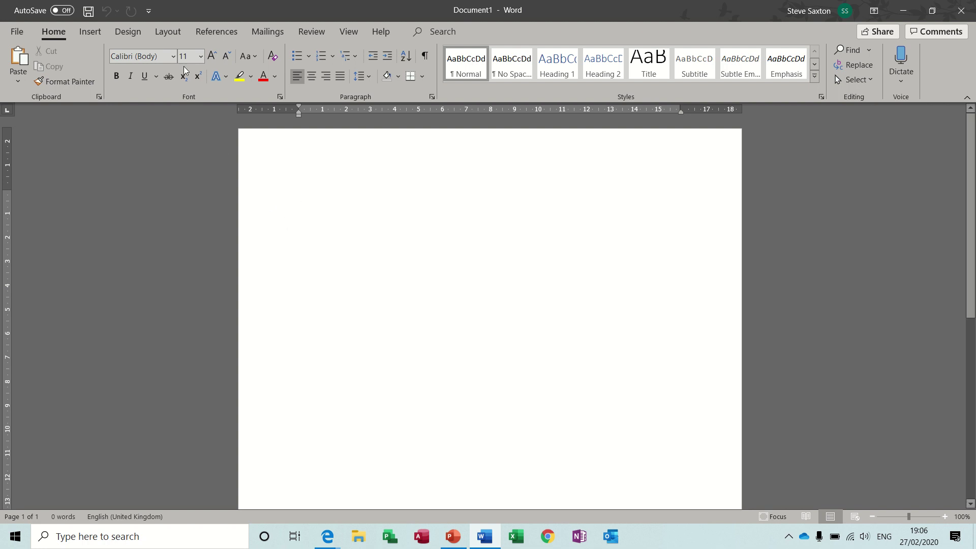
Step: Insert two Next Page section breaks to create three sections
left_click(161, 32)
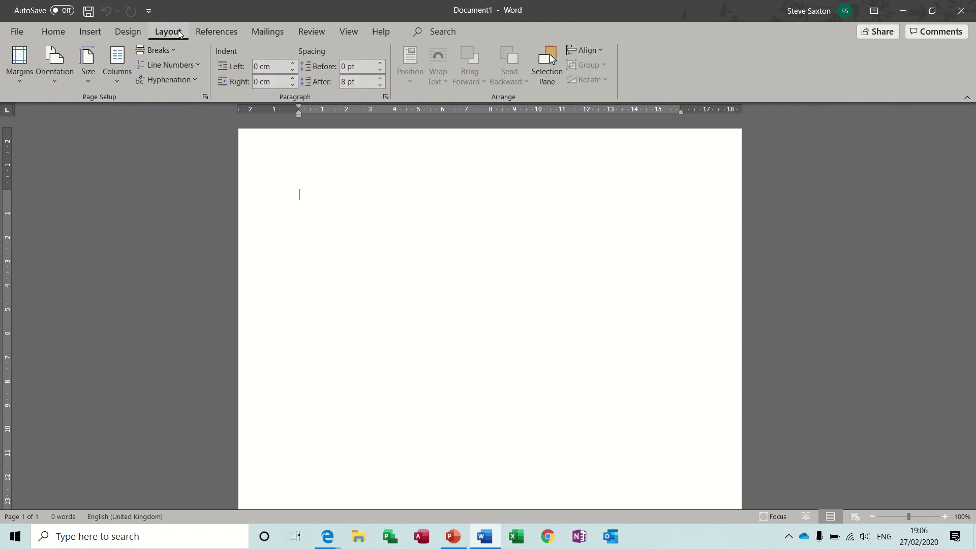
left_click(172, 50)
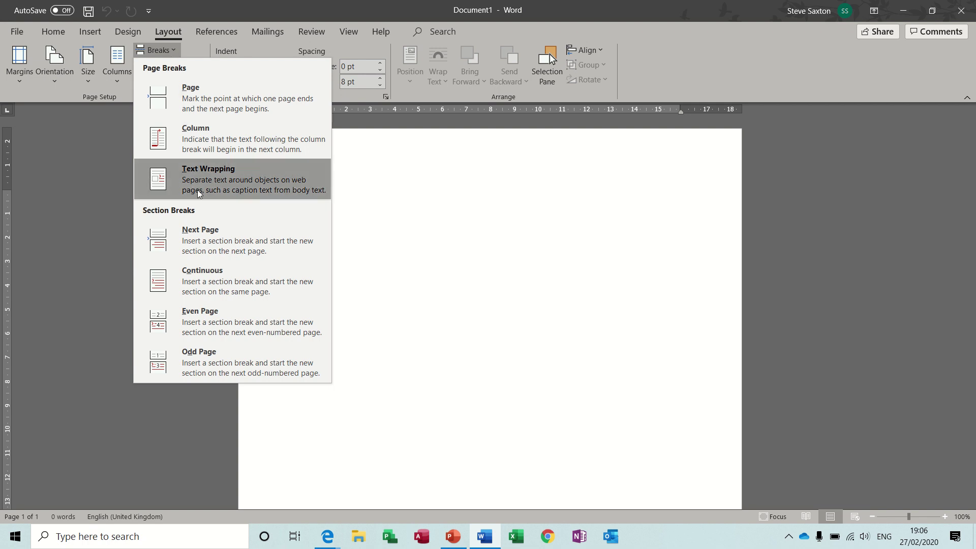
left_click(218, 237)
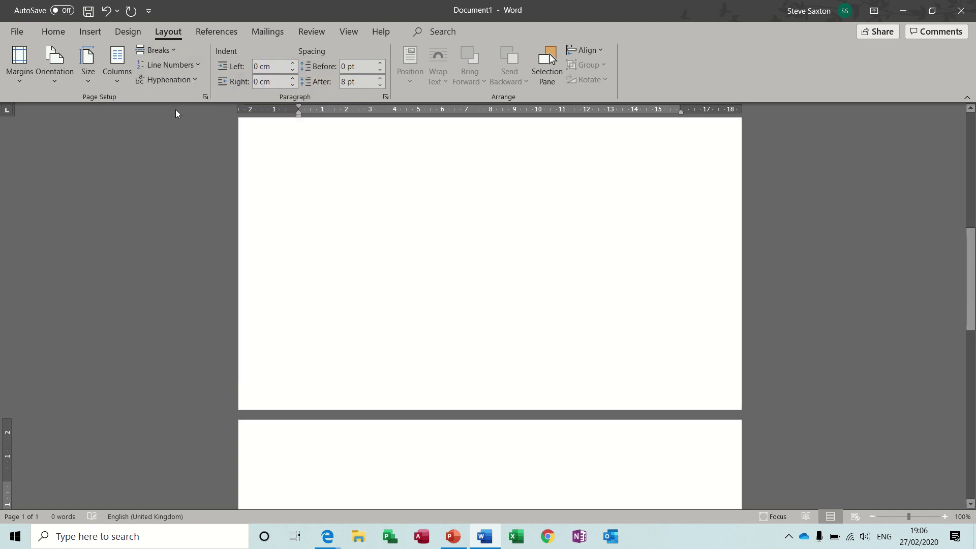
left_click(172, 50)
left_click(203, 242)
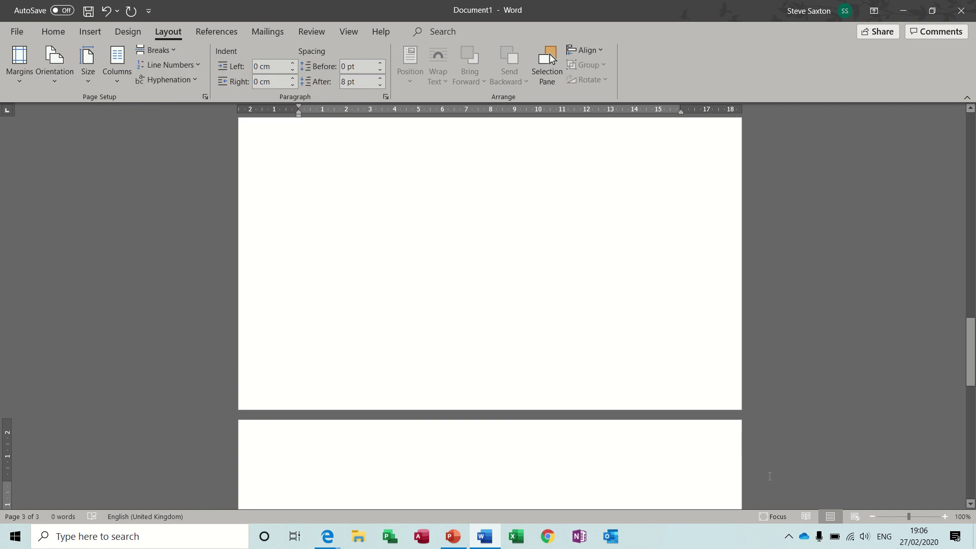
Step: Zoom out and display the three pages side by side with Multiple Pages
left_click(872, 516)
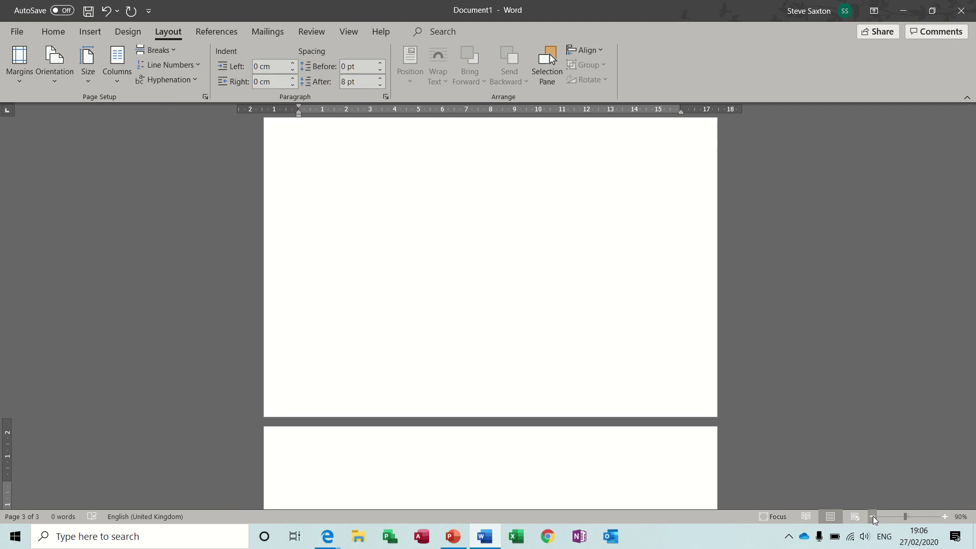
left_click(873, 516)
left_click(872, 516)
left_click(872, 516)
left_click(873, 516)
left_click(872, 516)
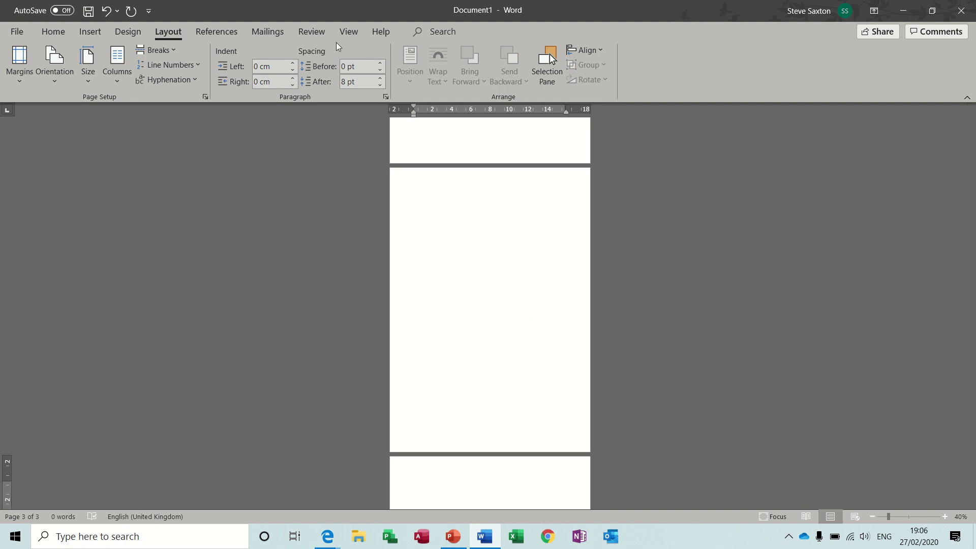
left_click(349, 34)
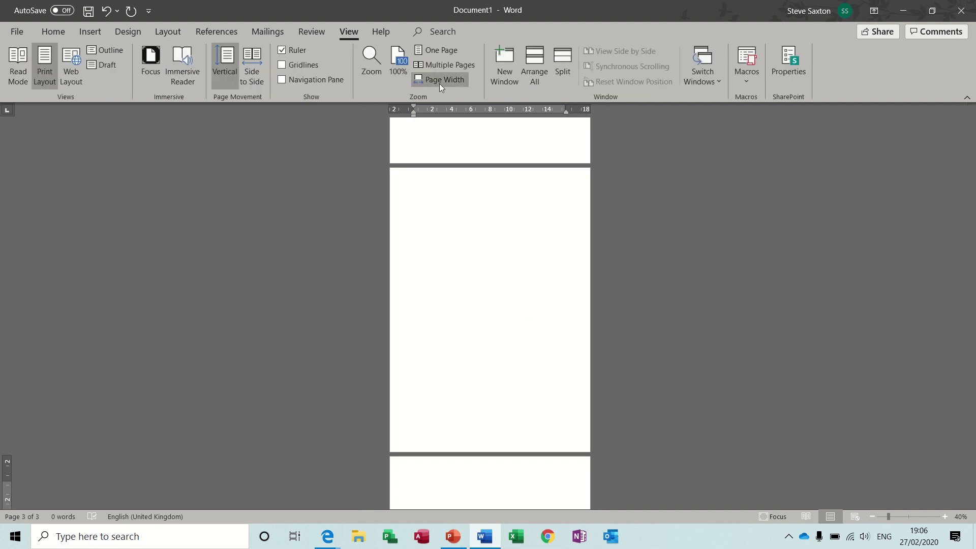
left_click(463, 67)
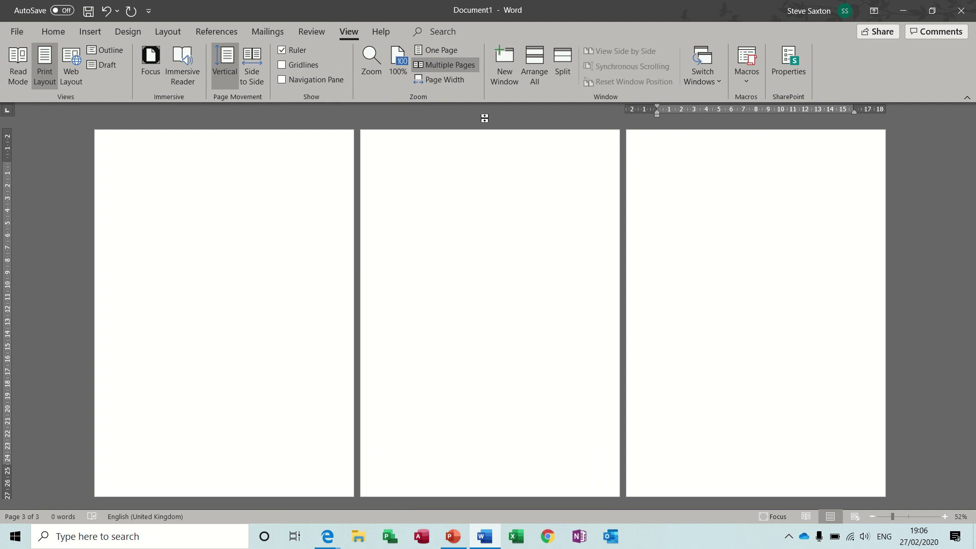
Step: Enter the author's first name in the page 1 header, then move to page 2's header
double_click(222, 148)
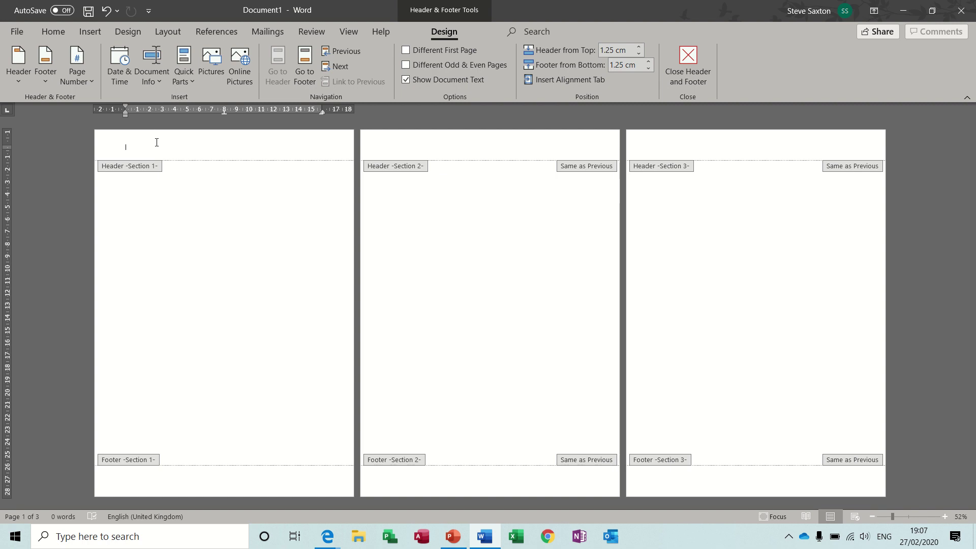
type("s")
left_click(422, 147)
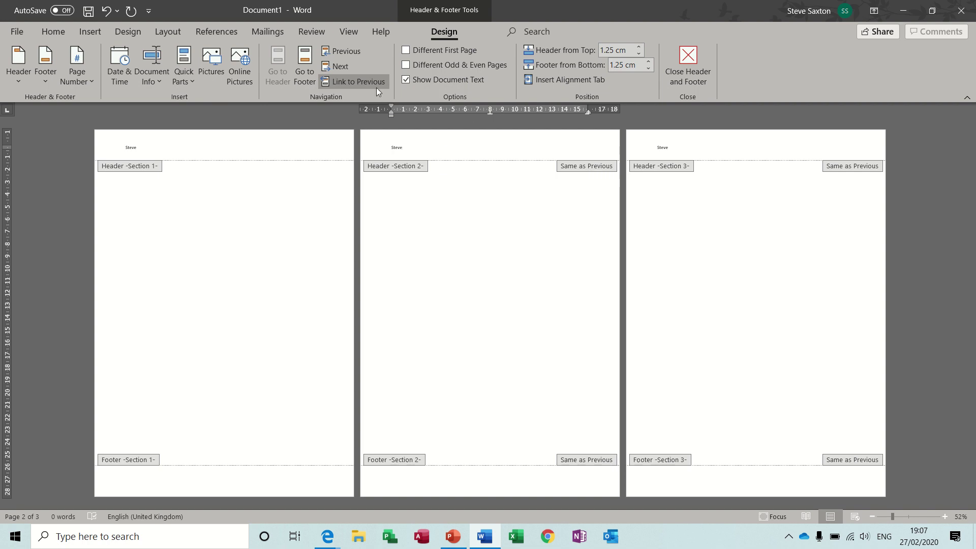
Step: Unlink section 2's header and replace its text with the author's surname
left_click(348, 82)
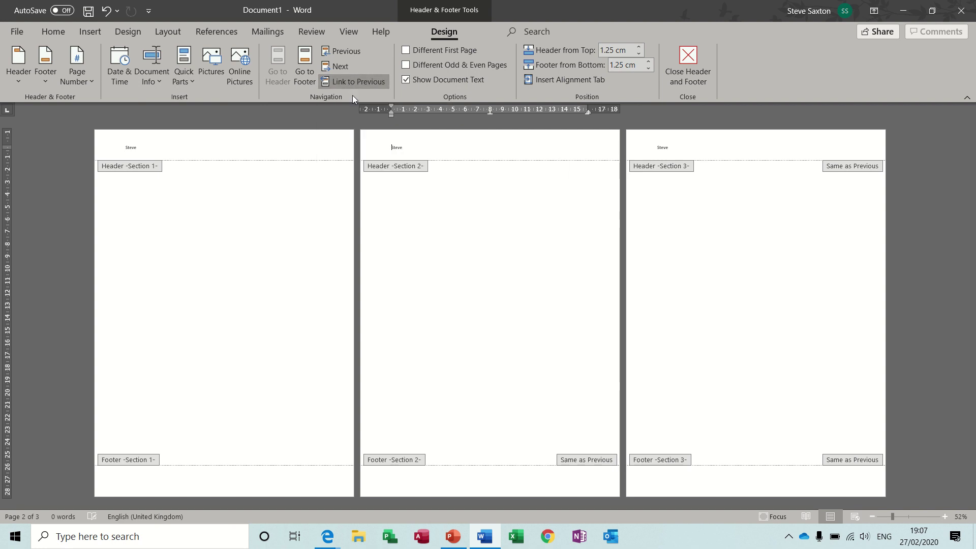
double_click(398, 147)
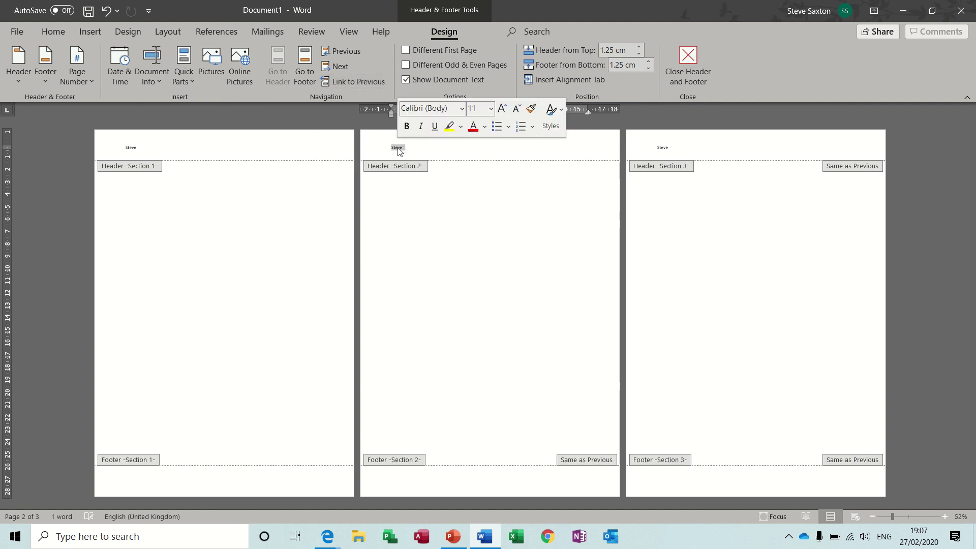
type("Sax")
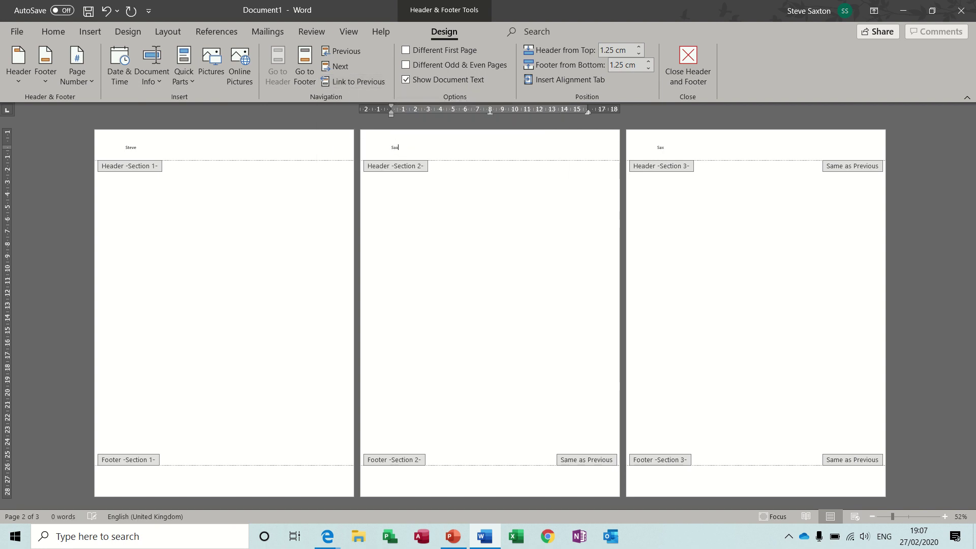
type("ton")
Step: Unlink section 3's header and retype the author's first name there
left_click(687, 150)
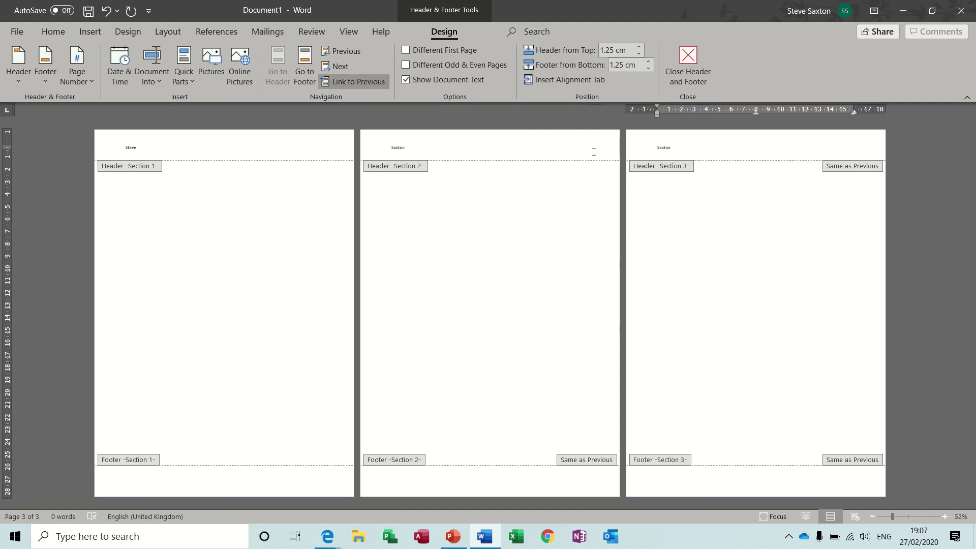
left_click(361, 81)
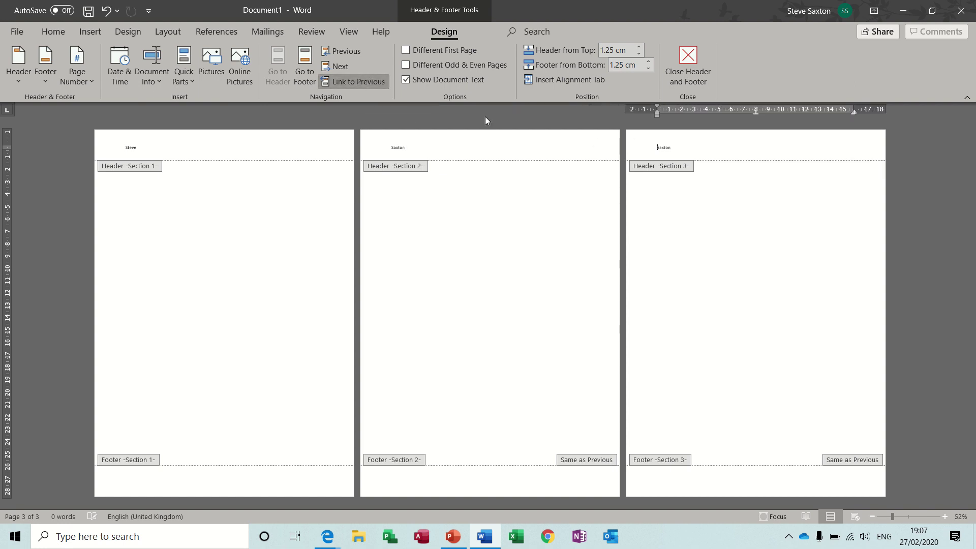
double_click(664, 149)
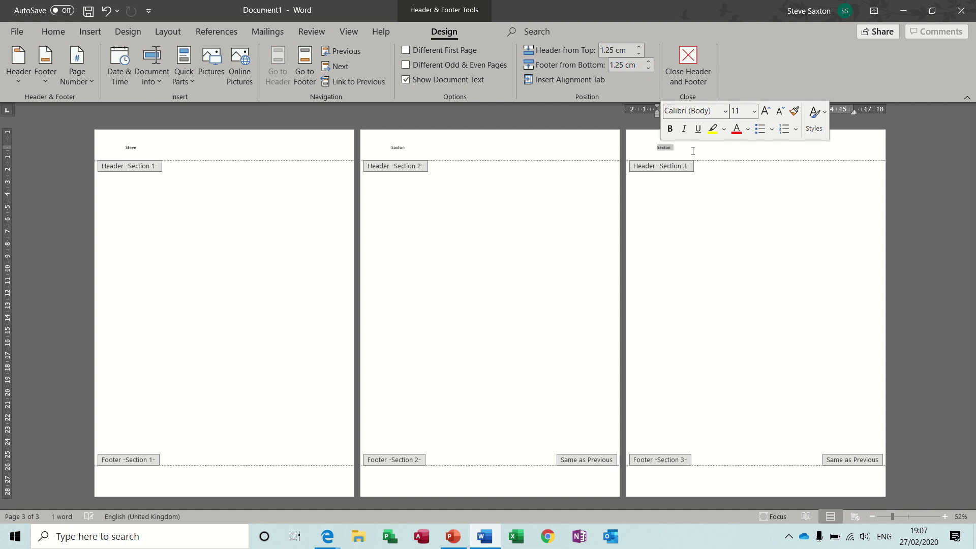
type("s")
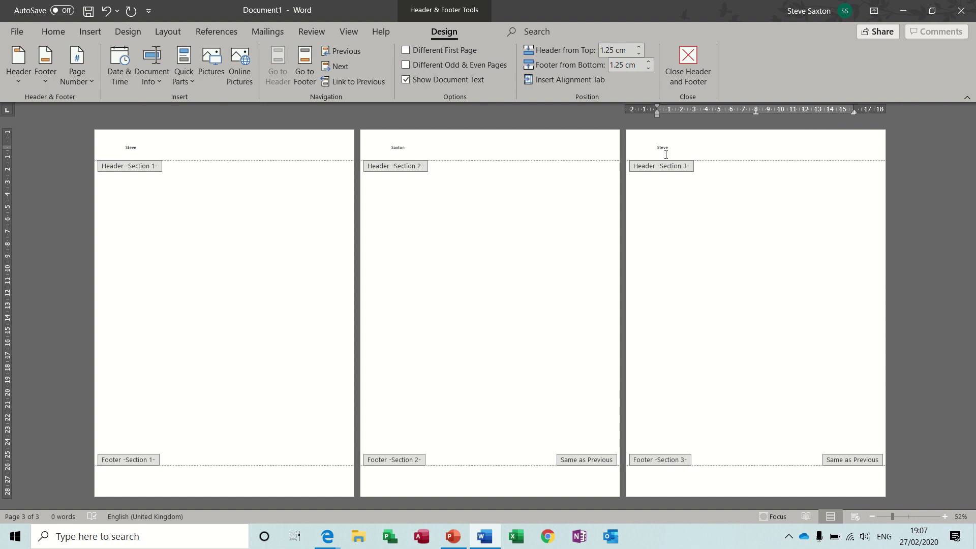
Step: Add right-aligned page numbers at the bottom of the pages
left_click(231, 479)
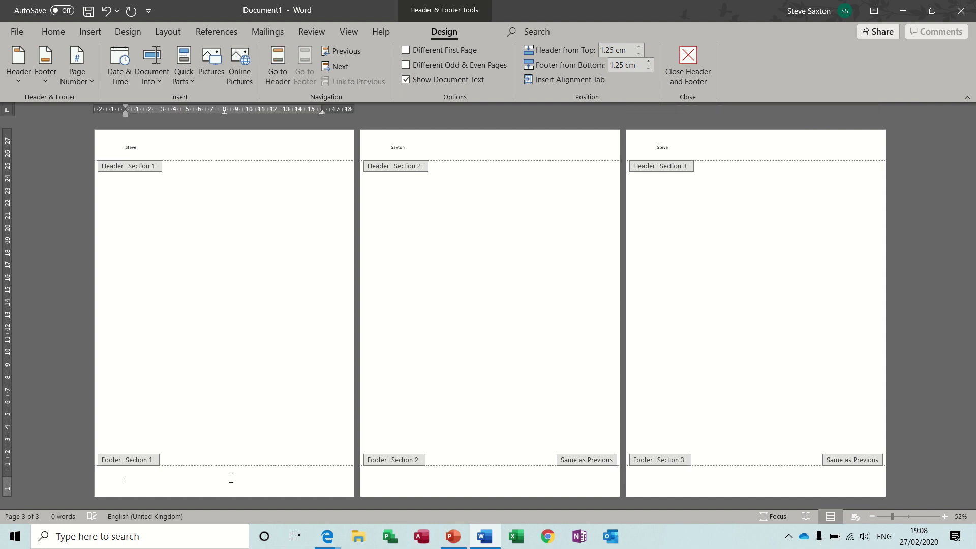
left_click(84, 81)
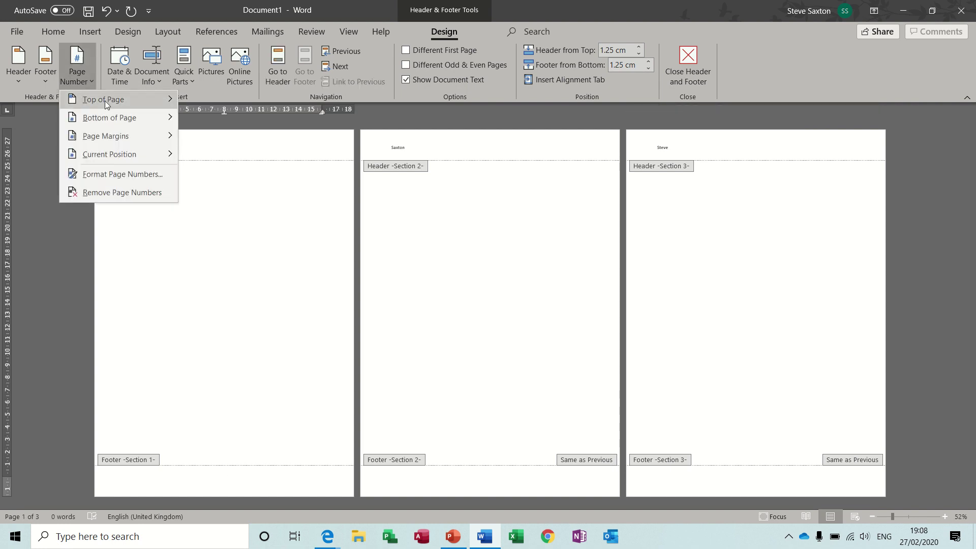
mouse_move(148, 123)
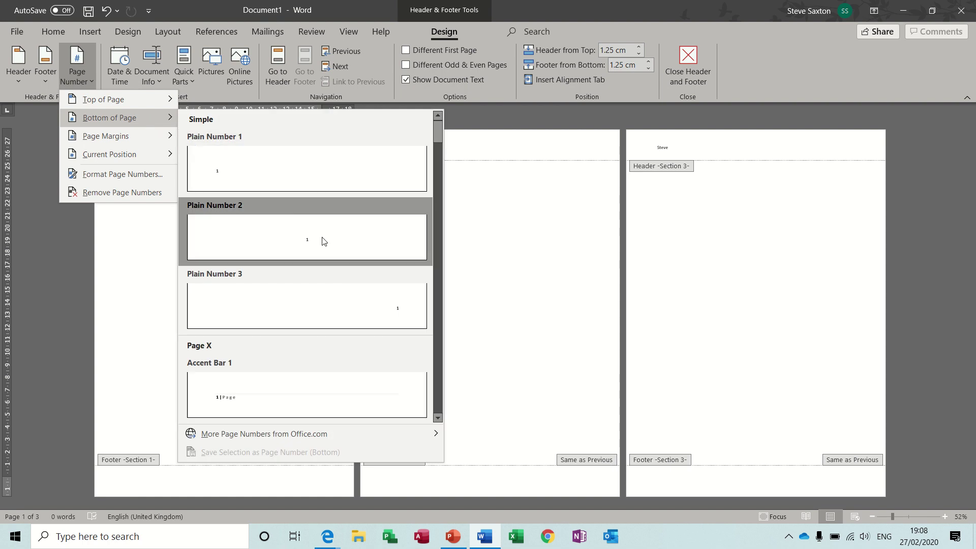
left_click(390, 302)
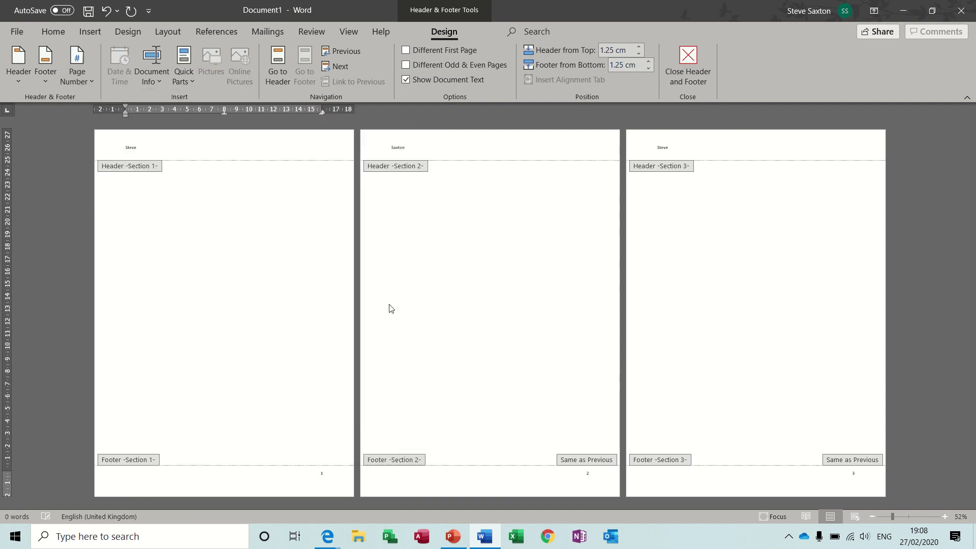
Step: Format section 1's page numbers as I, II, III roman numerals
double_click(324, 473)
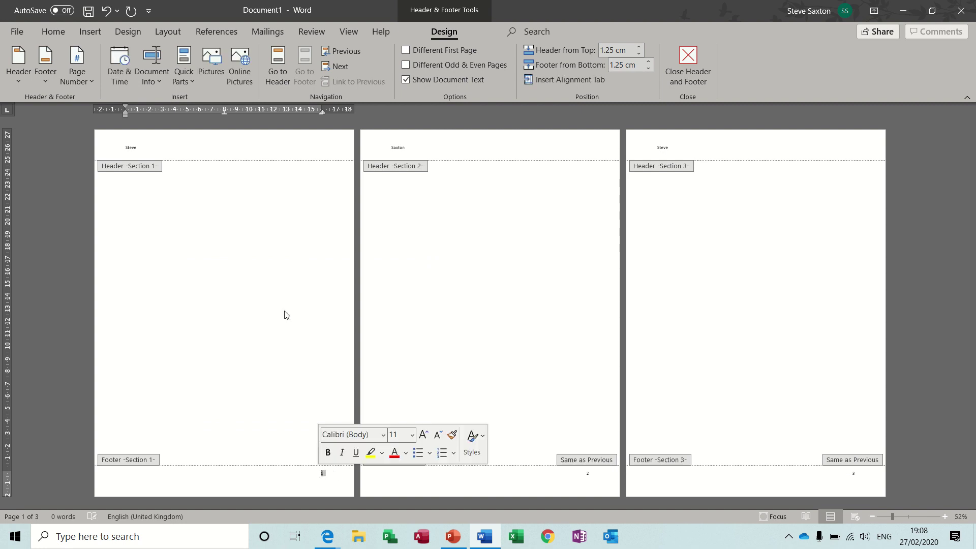
left_click(89, 80)
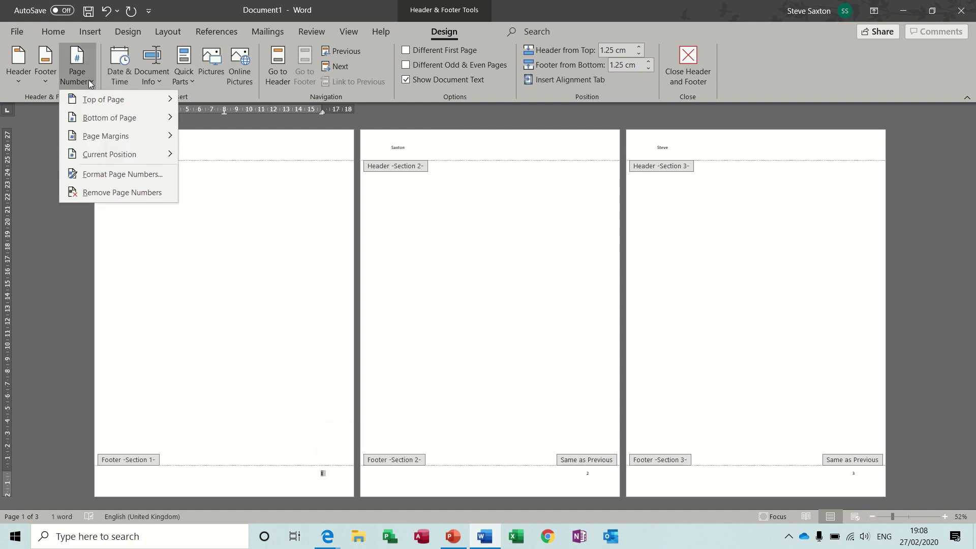
left_click(106, 176)
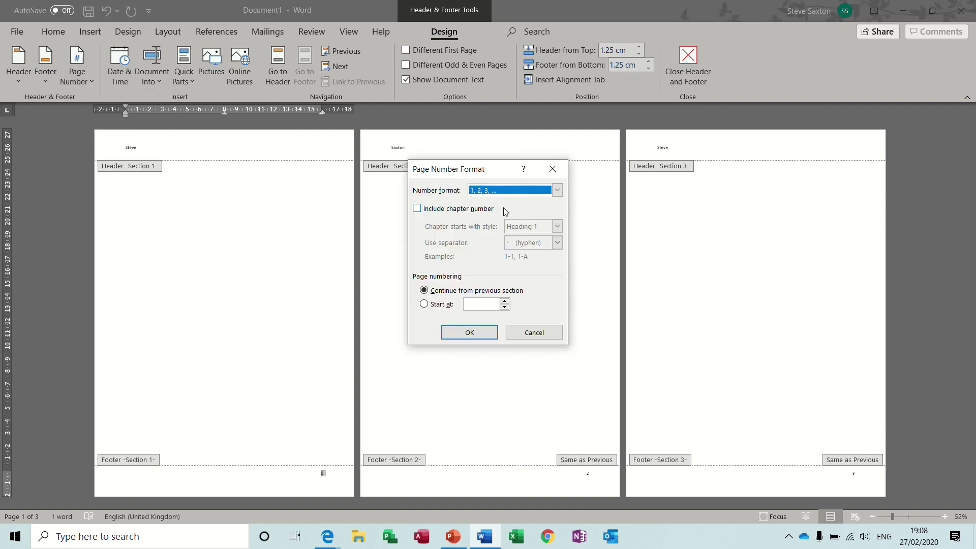
left_click(559, 193)
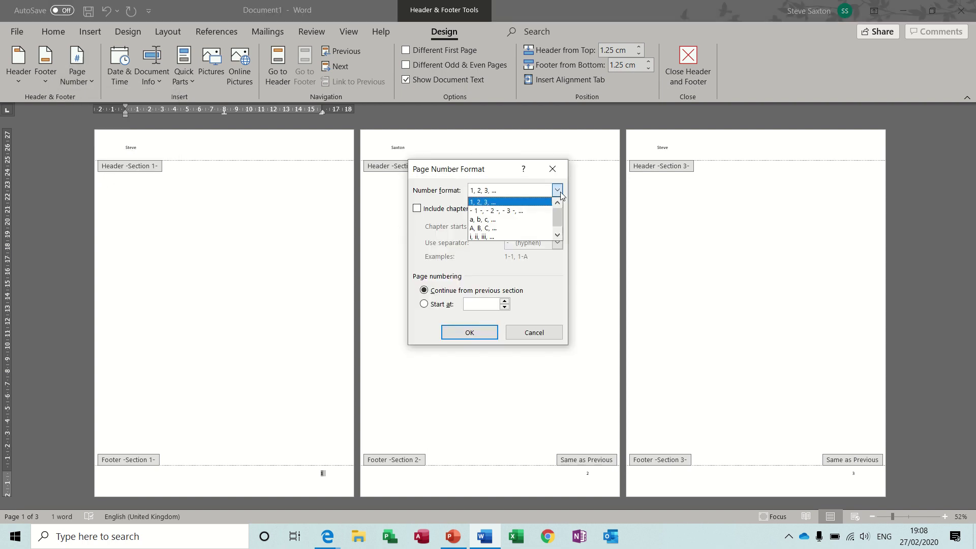
left_click(557, 234)
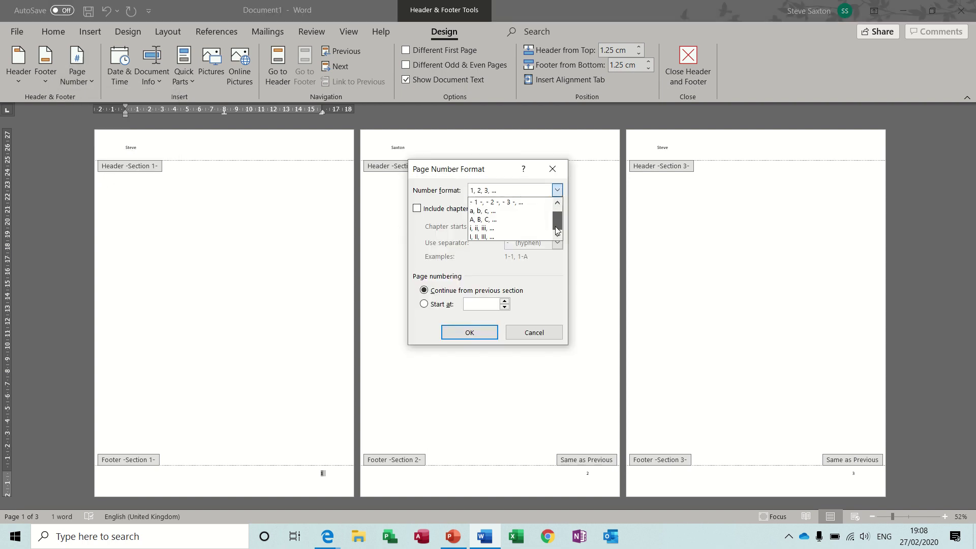
left_click(480, 236)
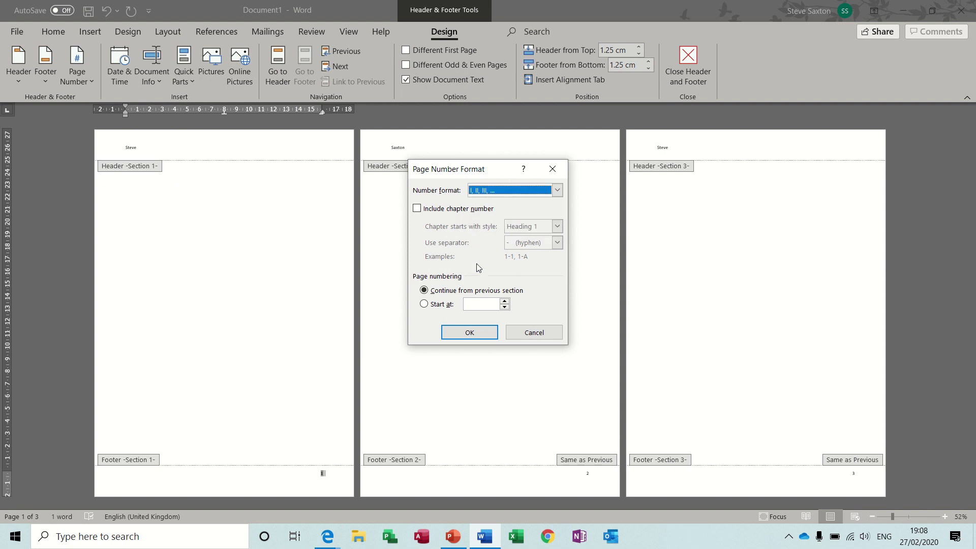
left_click(469, 334)
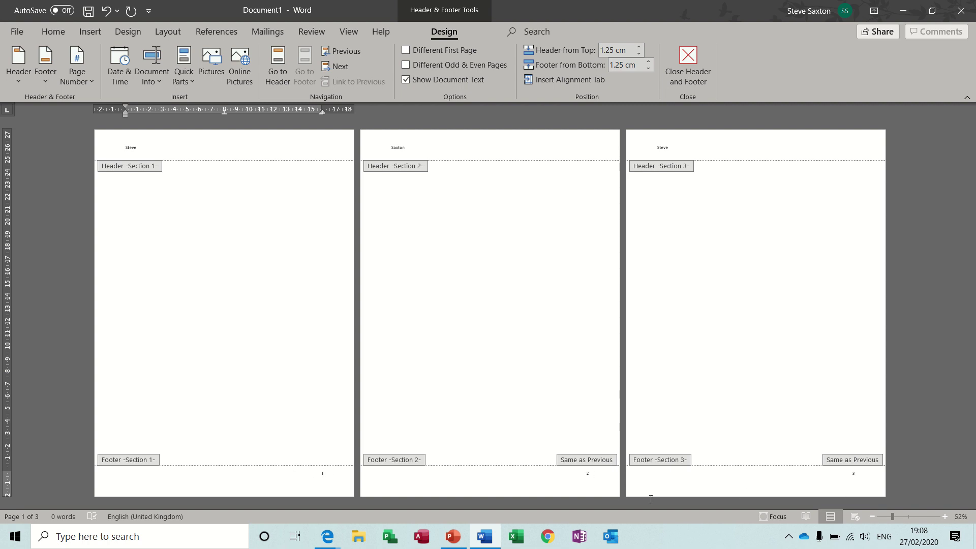
Step: Unlink page 2's footer from section 1 and restart its page numbering at 1
left_click(586, 475)
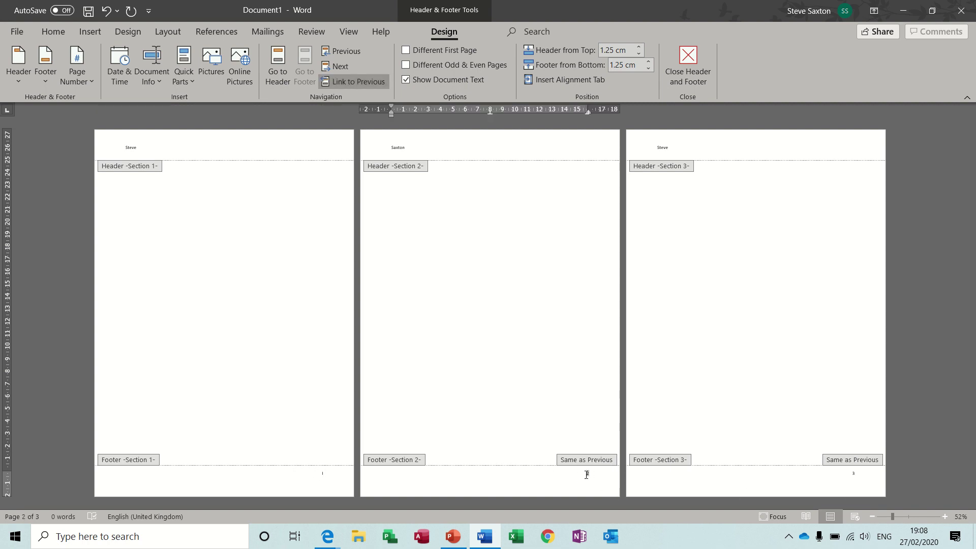
left_click(367, 81)
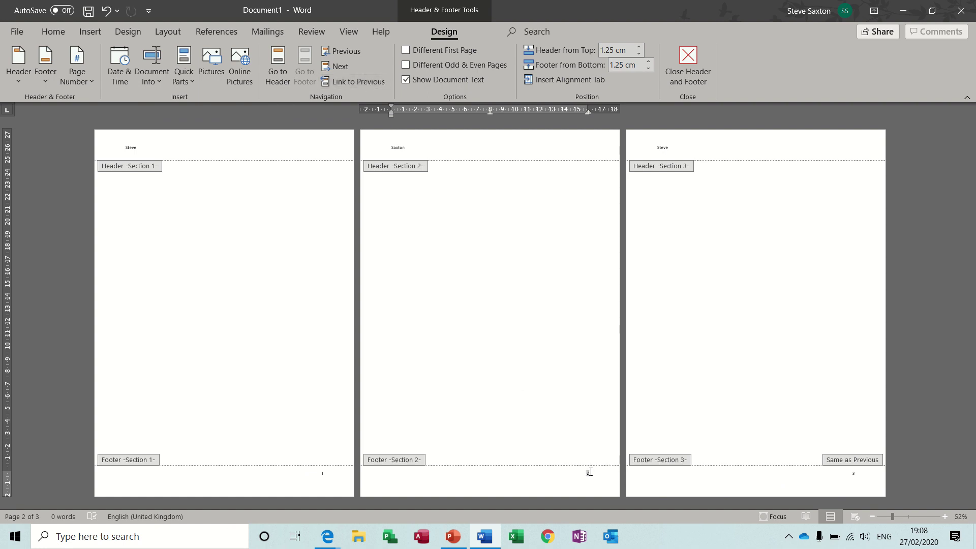
double_click(589, 473)
left_click(90, 83)
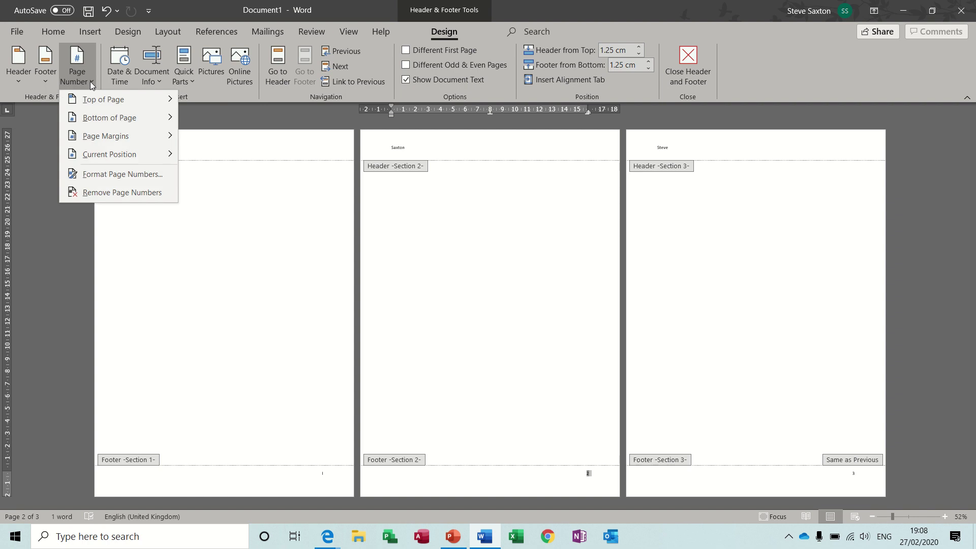
left_click(112, 175)
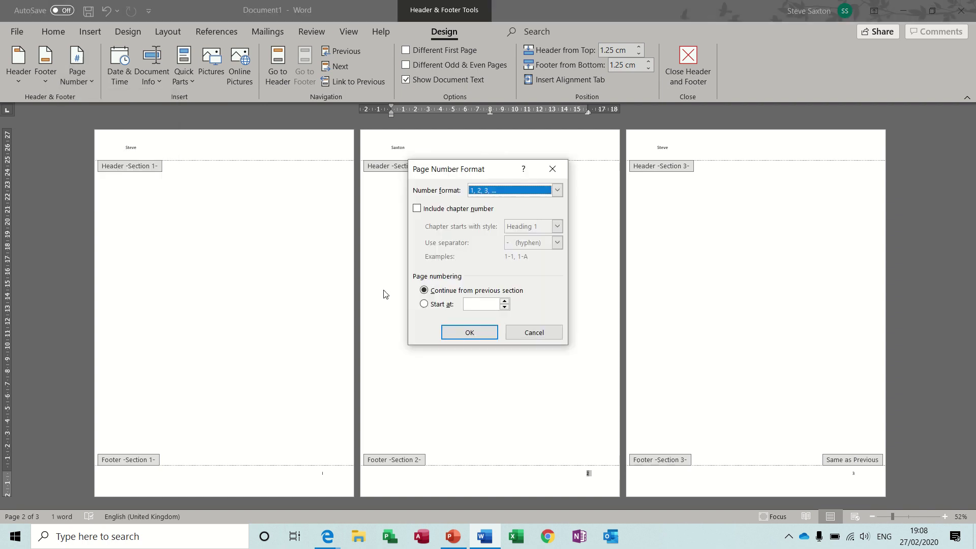
left_click(425, 304)
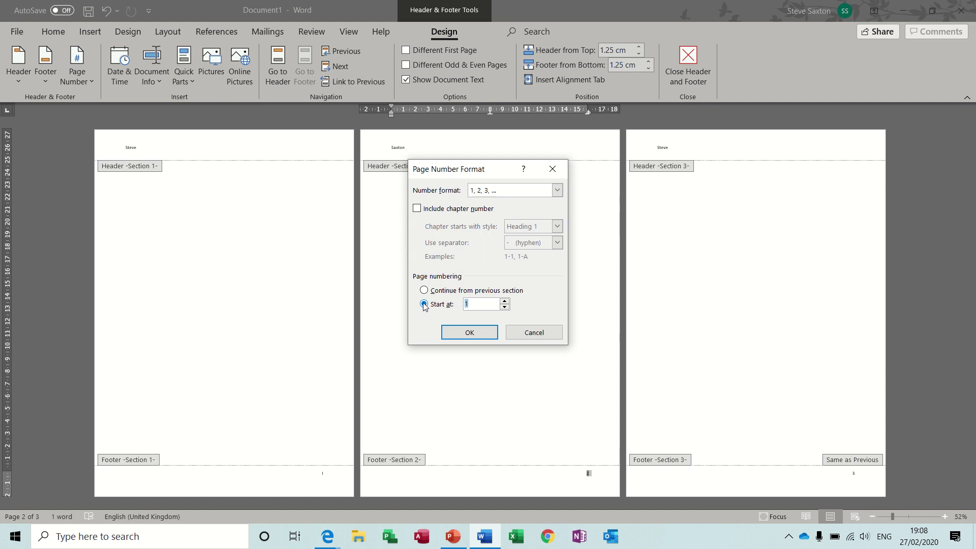
left_click(471, 331)
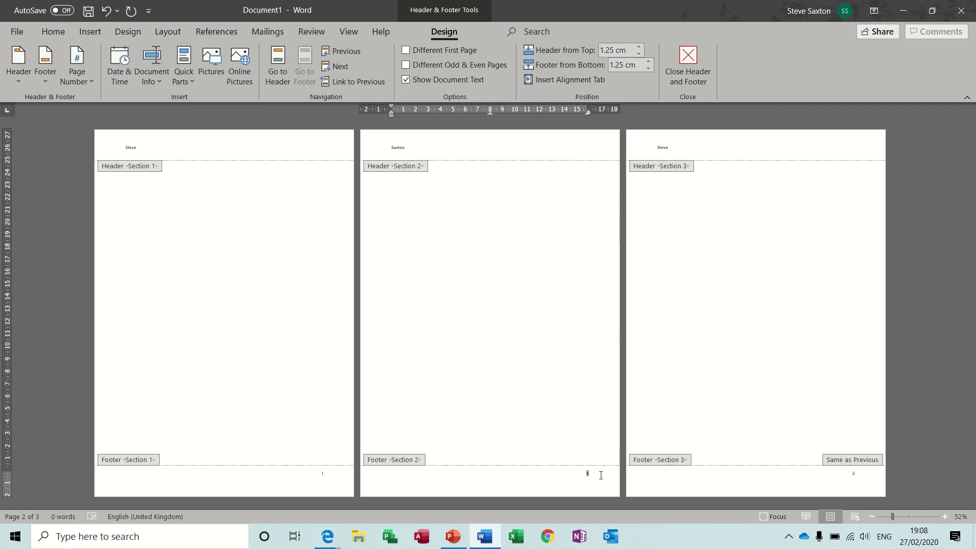
left_click(840, 473)
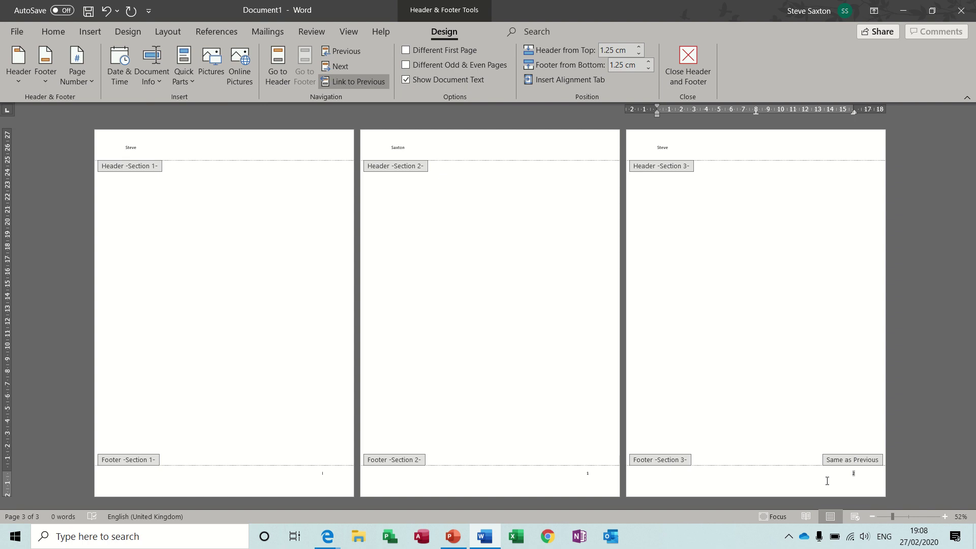
Step: Unlink section 3's footer and number its pages A, B, C starting at A
left_click(355, 82)
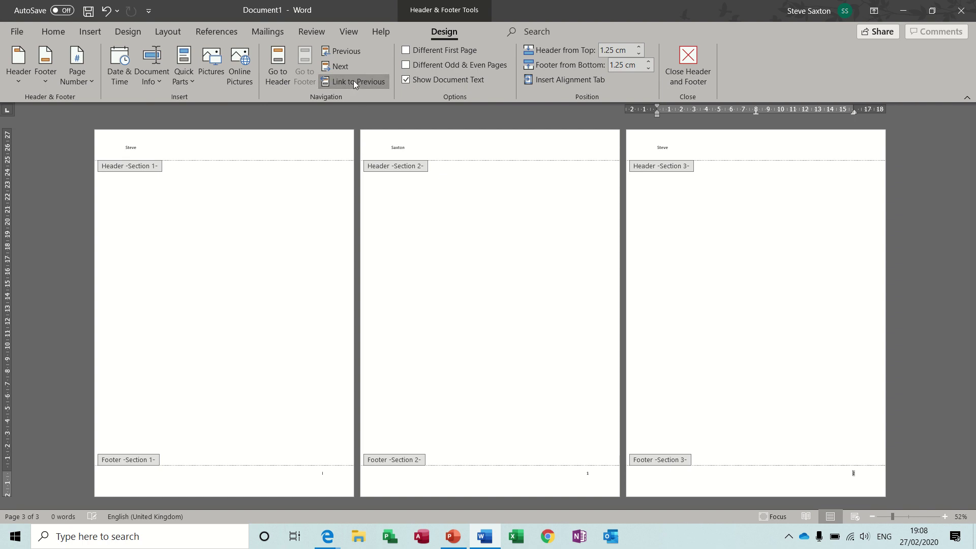
left_click(853, 475)
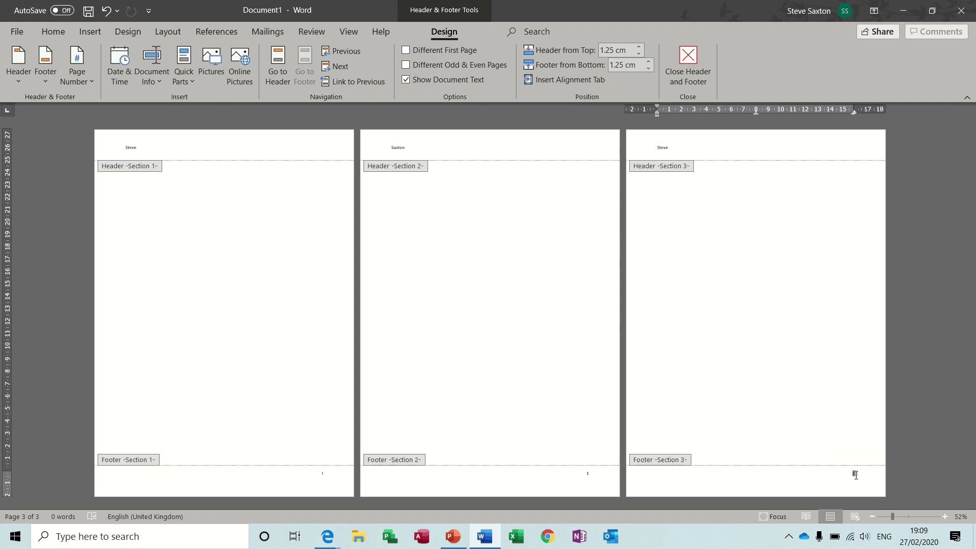
double_click(856, 475)
left_click(89, 80)
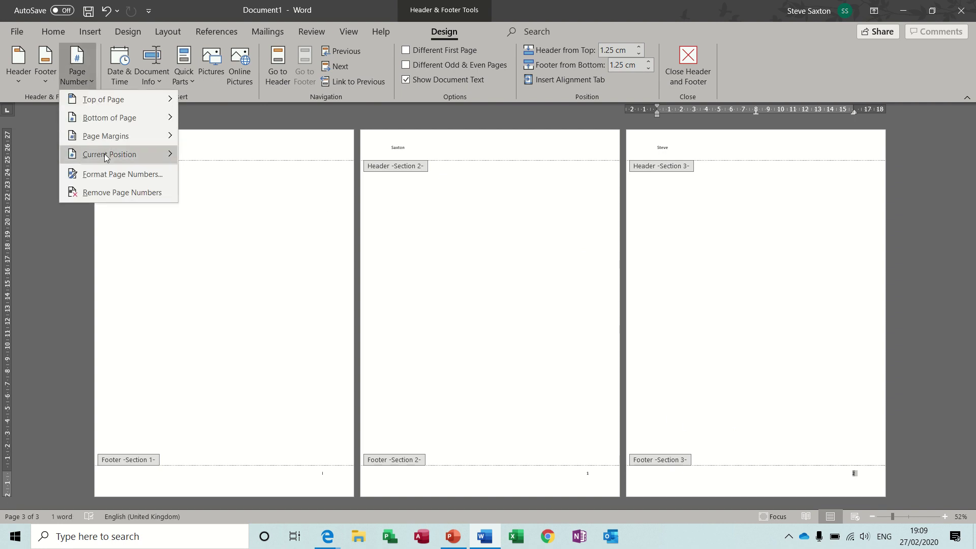
left_click(108, 175)
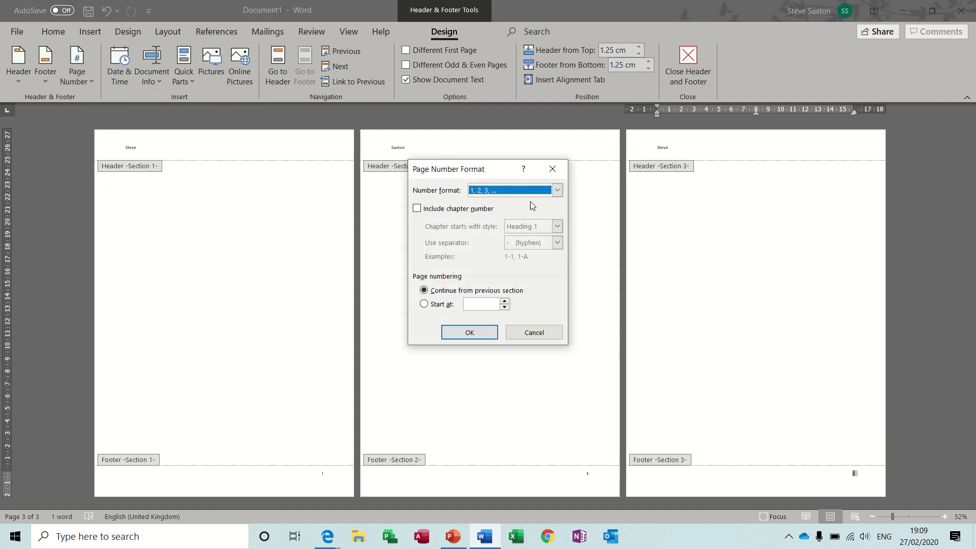
left_click(558, 191)
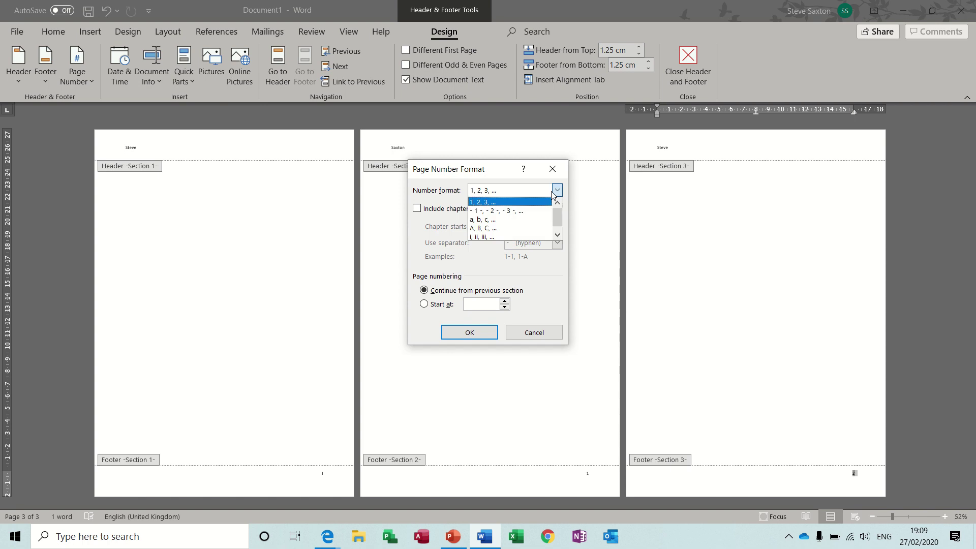
left_click(496, 228)
left_click(427, 305)
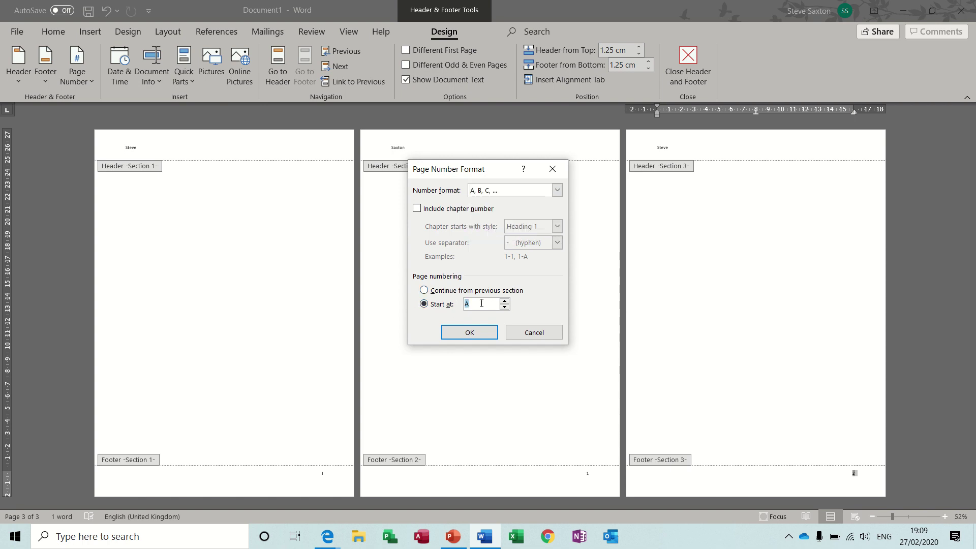
left_click(471, 335)
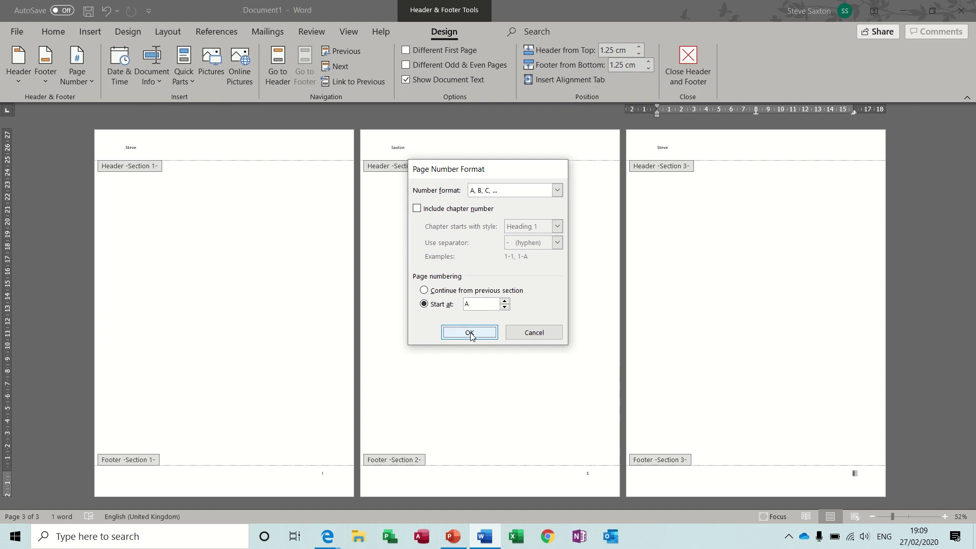
Step: Check the three sections' footers and close header and footer editing
left_click(305, 476)
left_click(513, 472)
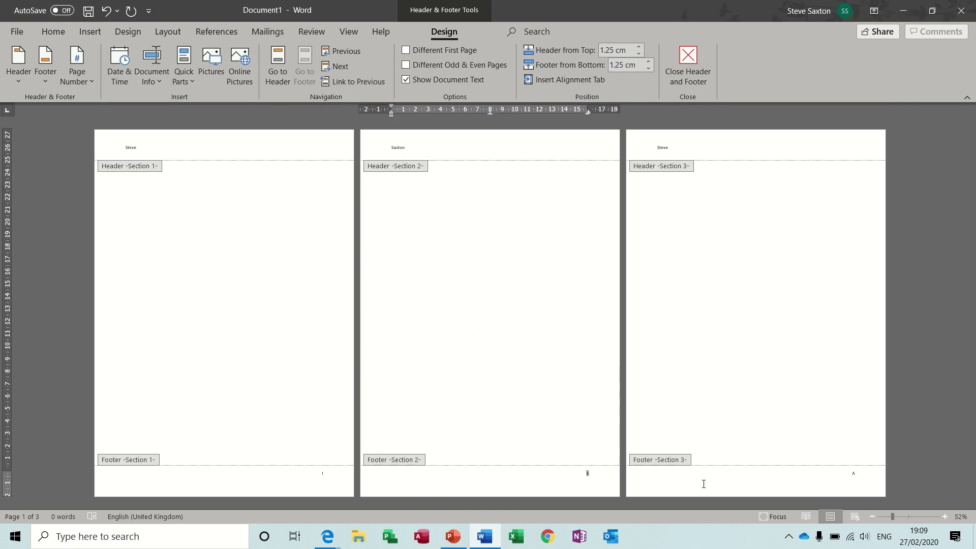
left_click(829, 484)
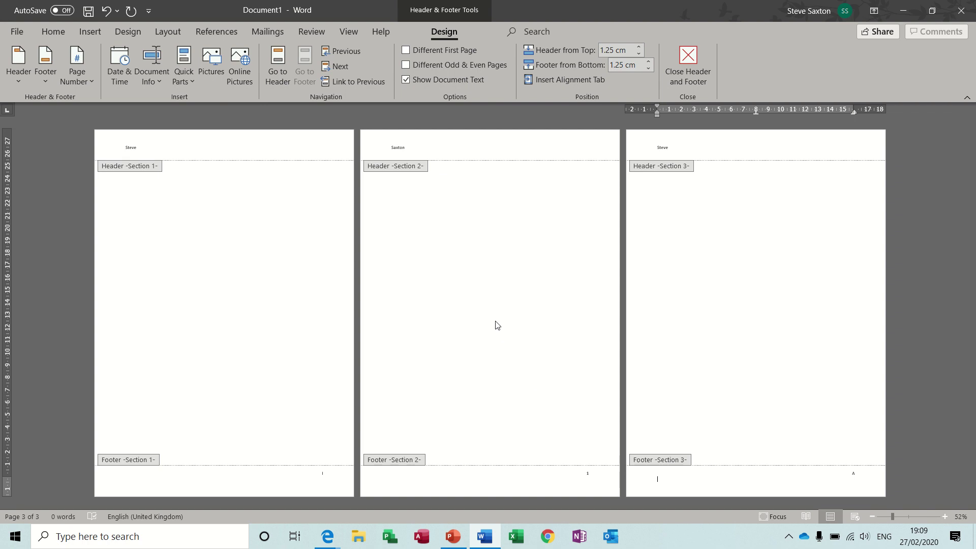
double_click(255, 272)
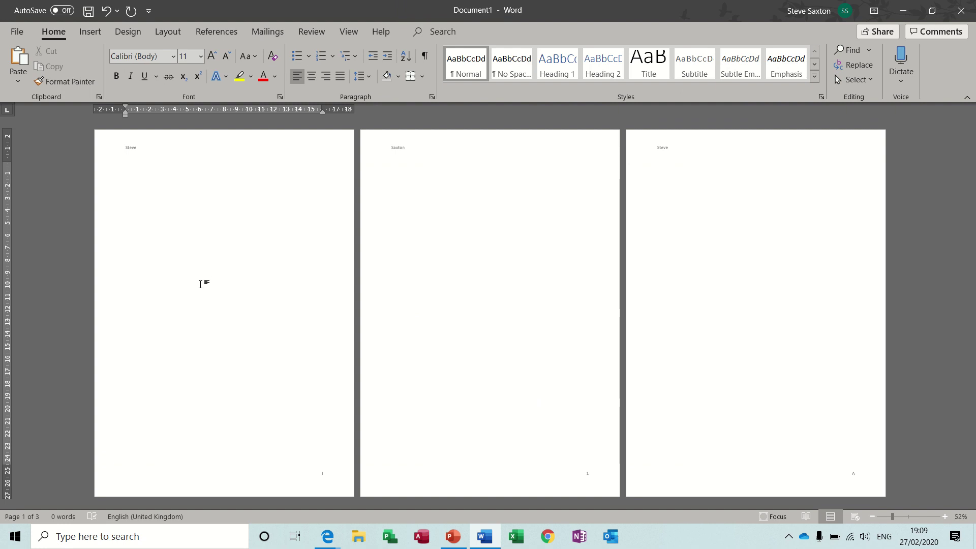
Step: Add a Ctrl+Enter page break in each of the three sections, then close the six-page document
key("ctrl+Return")
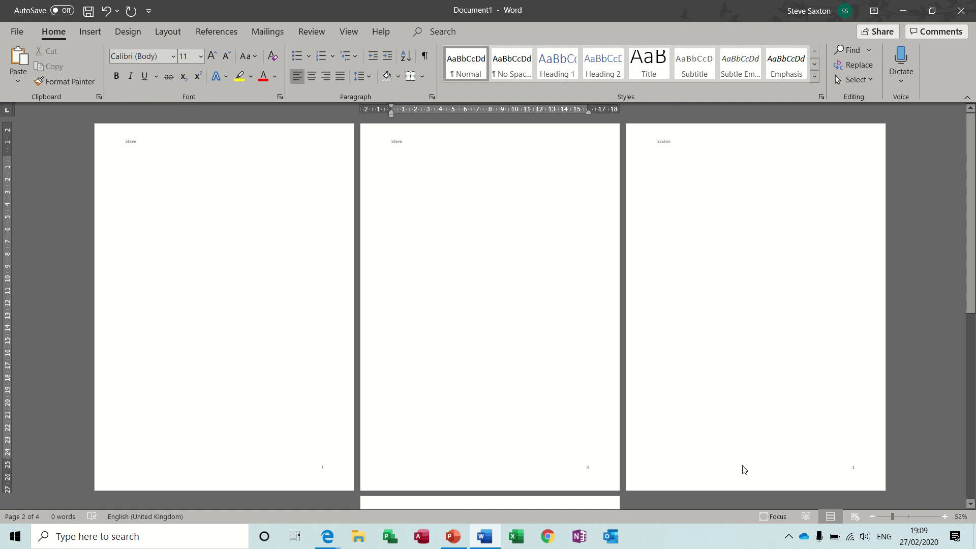
left_click(772, 415)
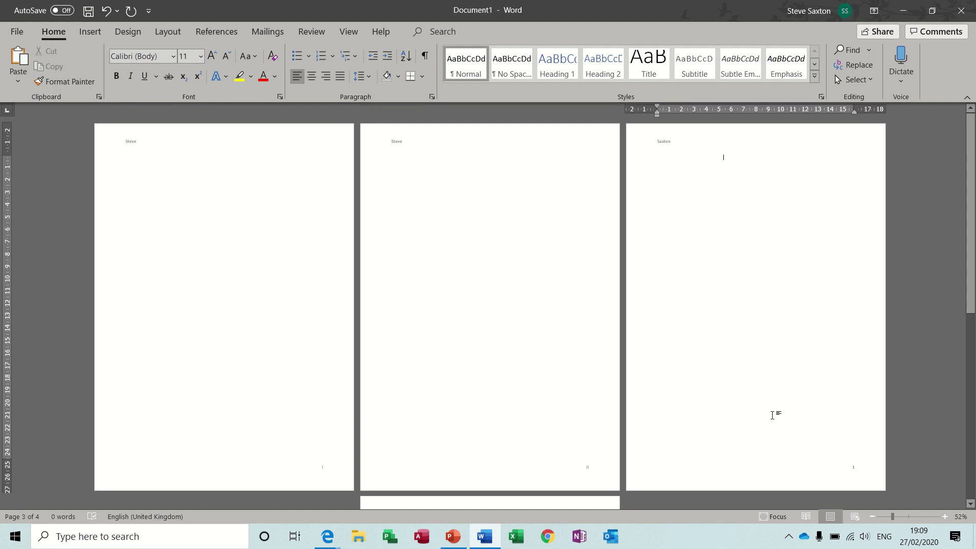
key("ctrl+Return")
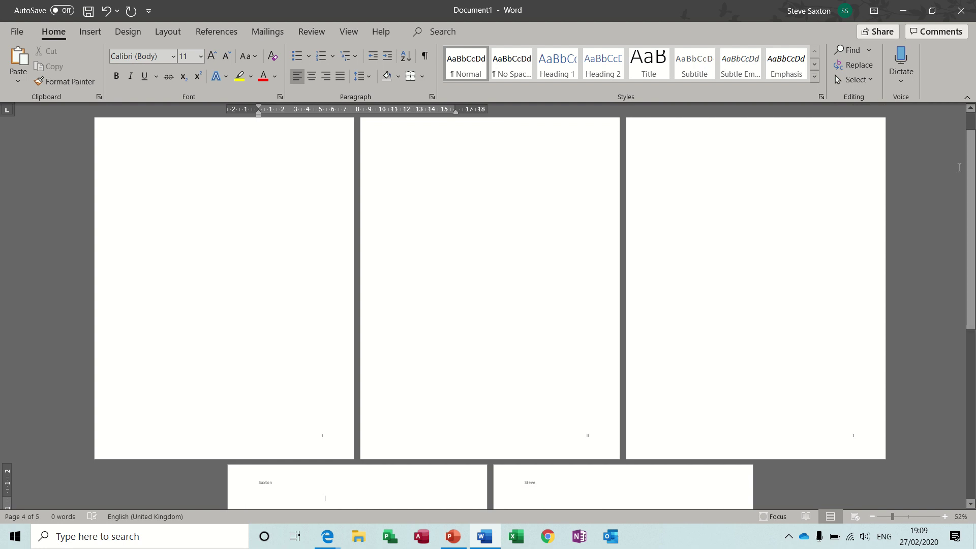
left_click_drag(971, 170, 970, 342)
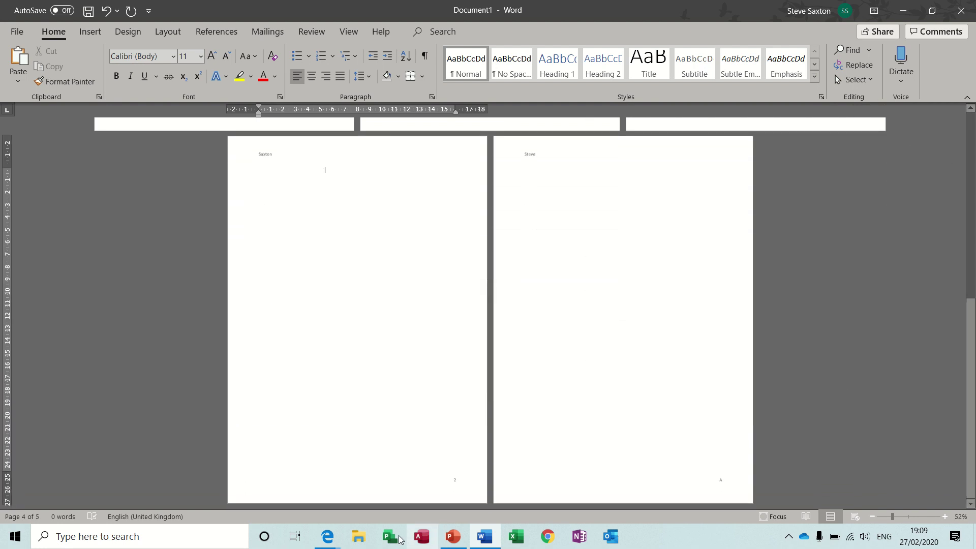
left_click(675, 432)
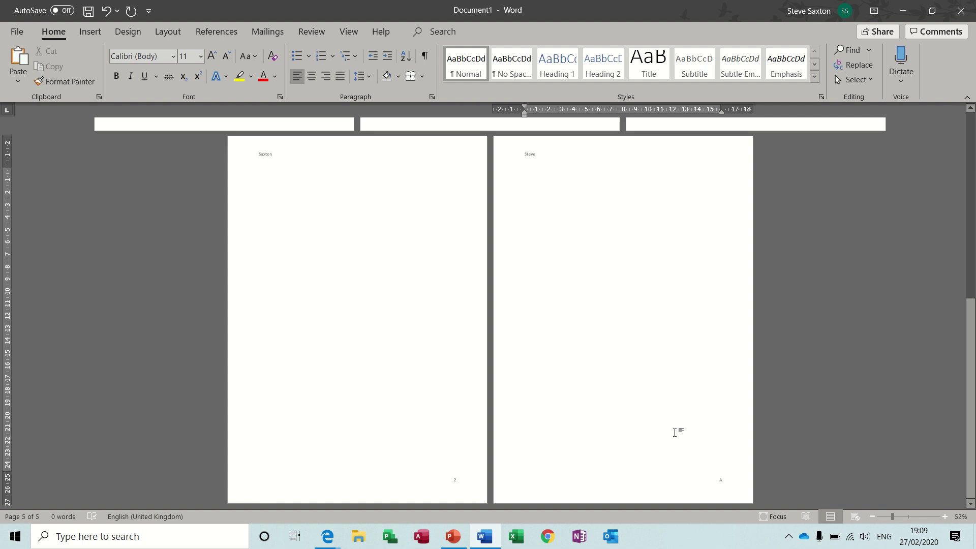
key("ctrl+Return")
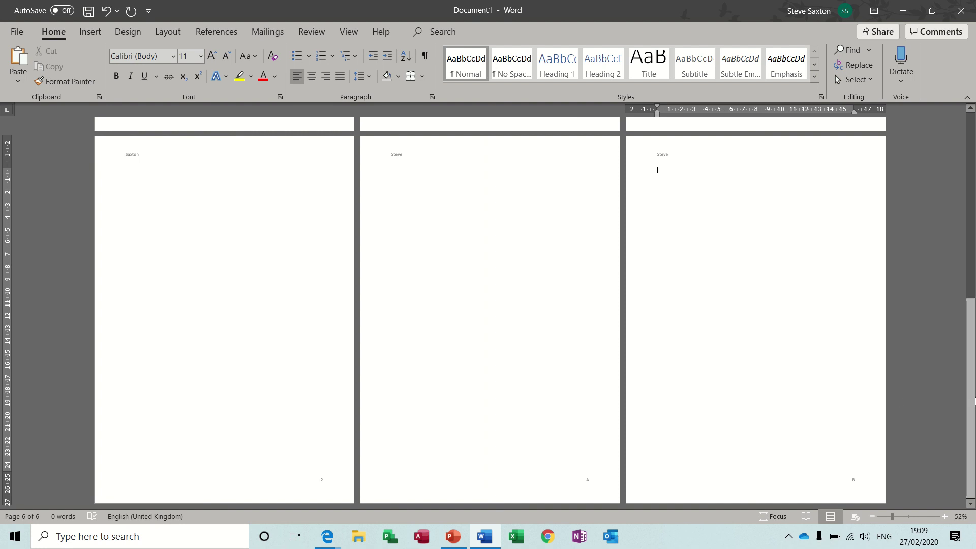
left_click_drag(971, 402, 970, 214)
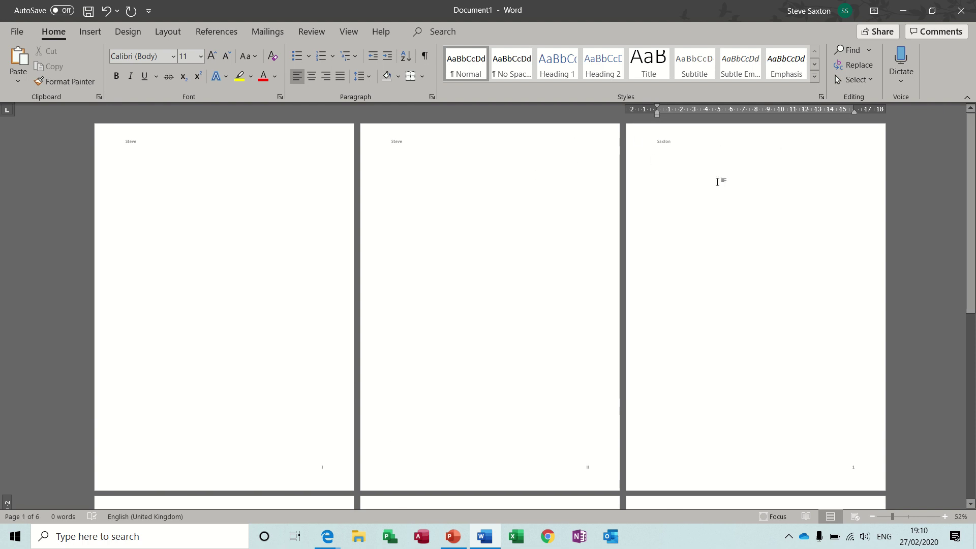
key("alt+F4")
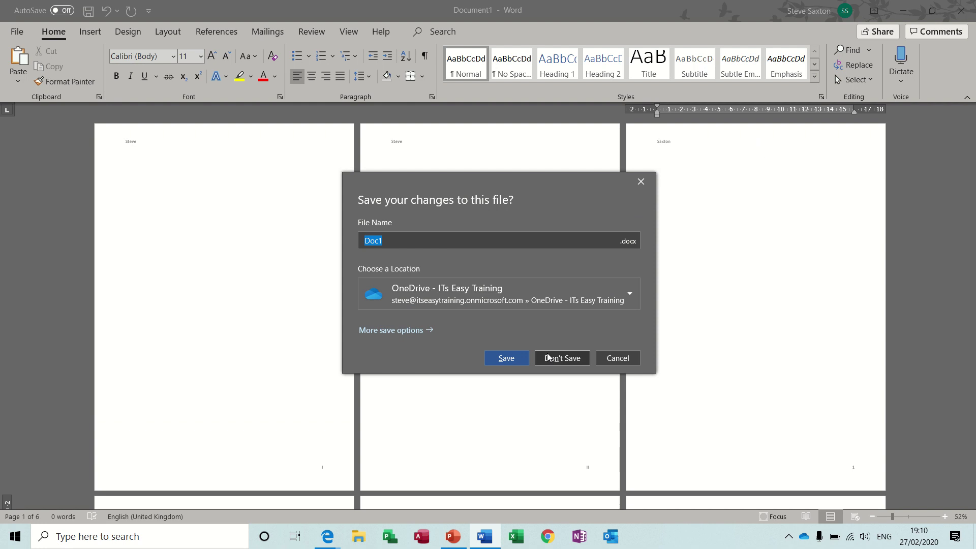
Step: Discard the changes, start a new blank document and set it to three columns
left_click(553, 358)
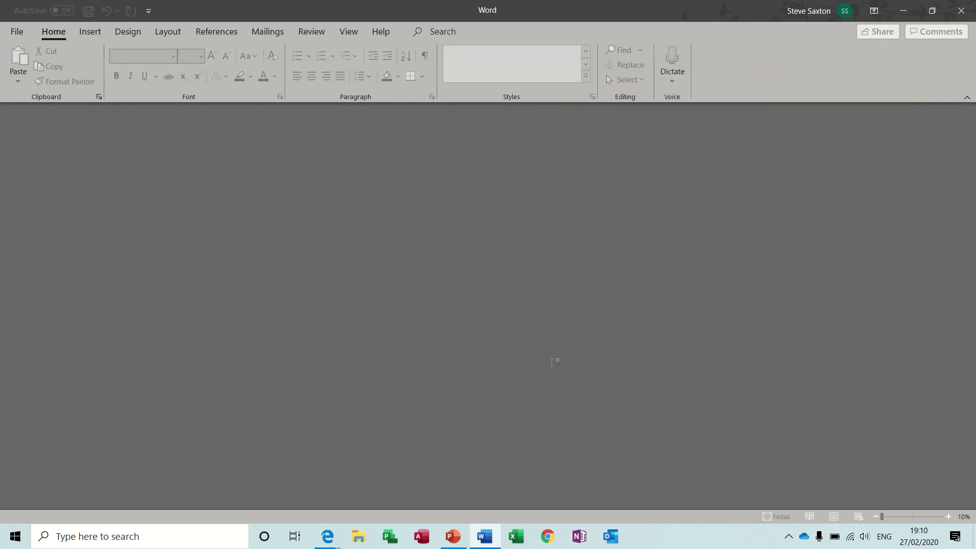
key("ctrl+n")
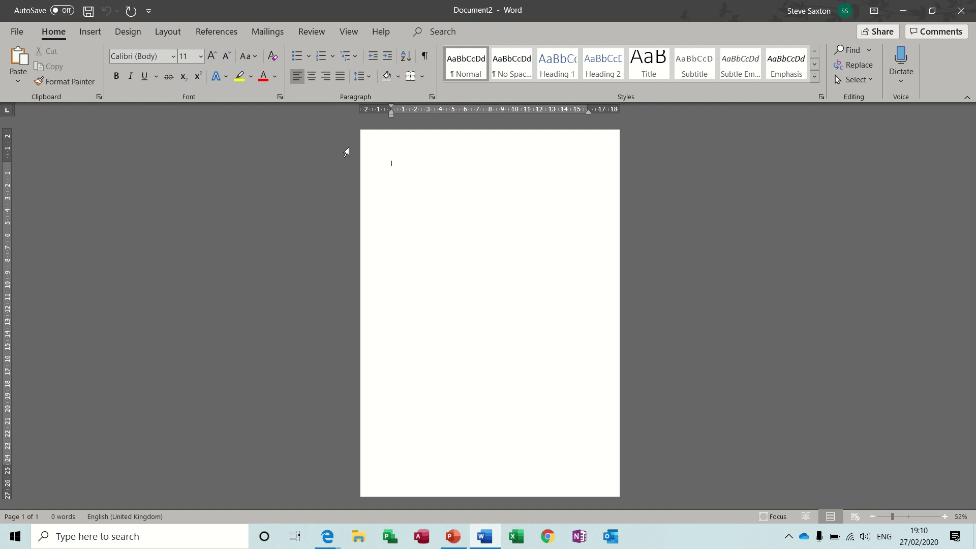
left_click(197, 76)
left_click(163, 33)
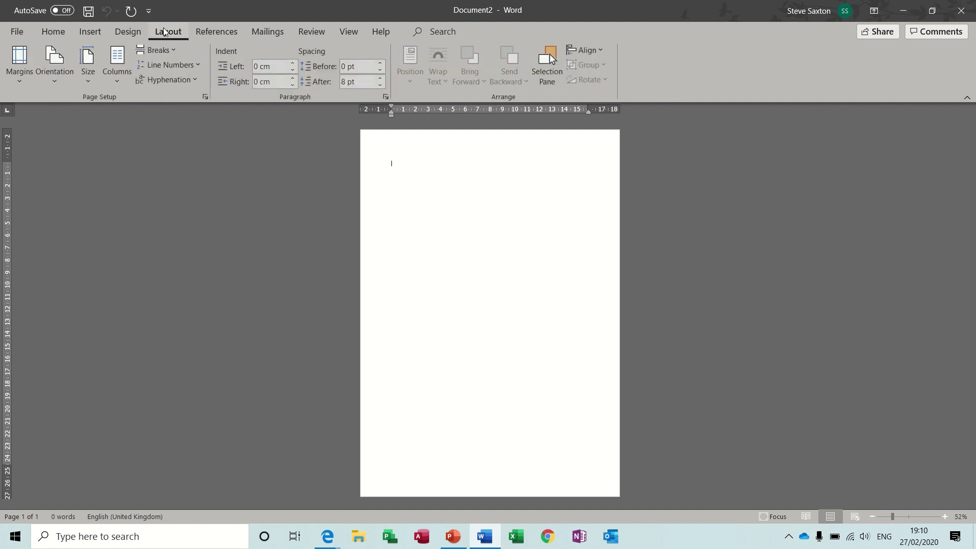
left_click(117, 82)
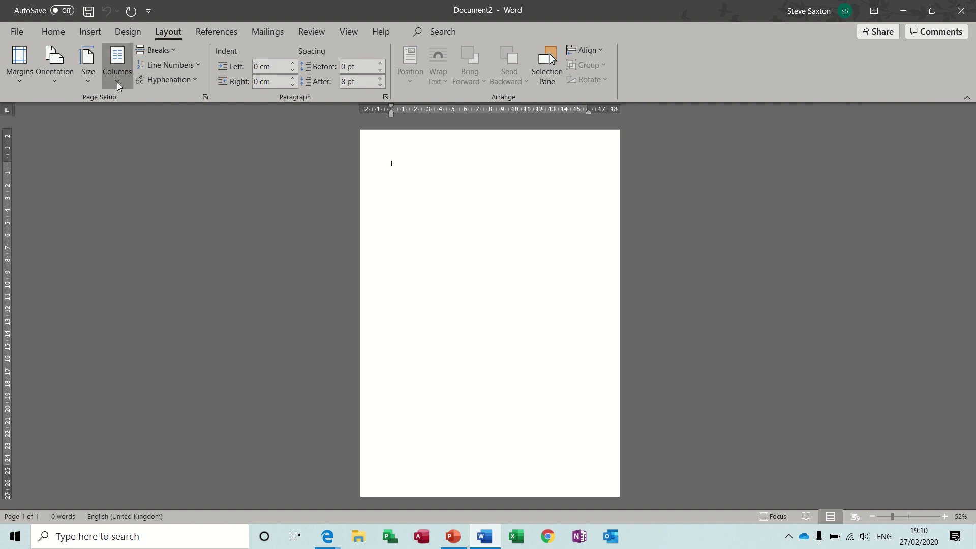
left_click(151, 166)
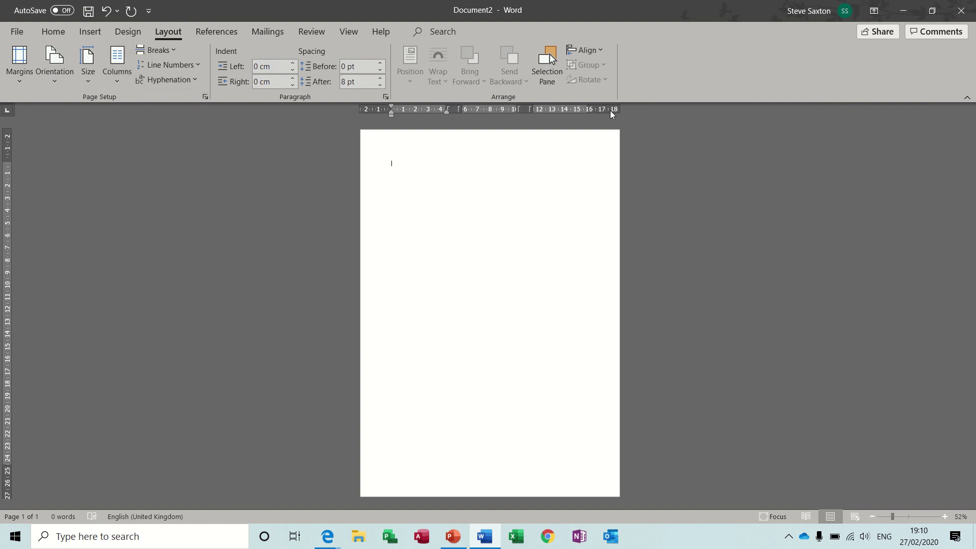
left_click(348, 32)
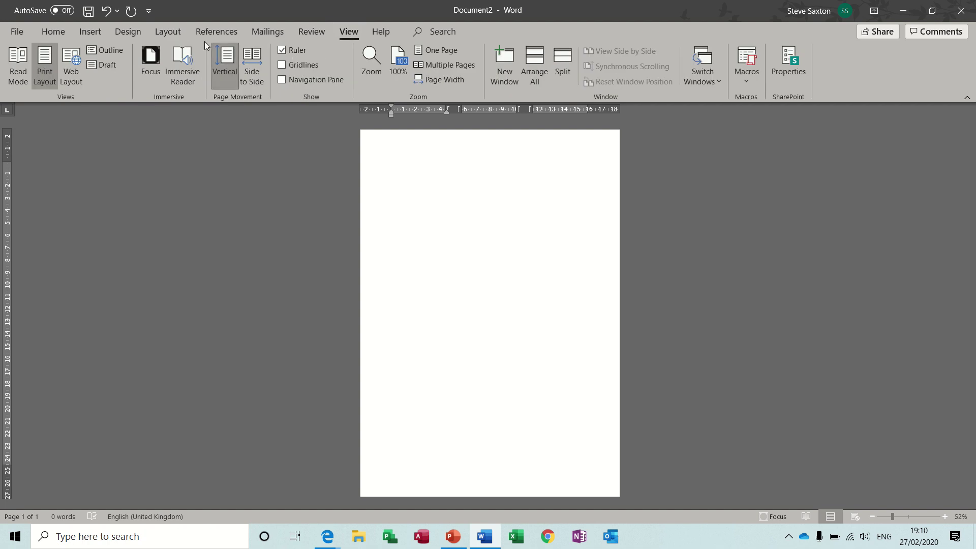
left_click(167, 32)
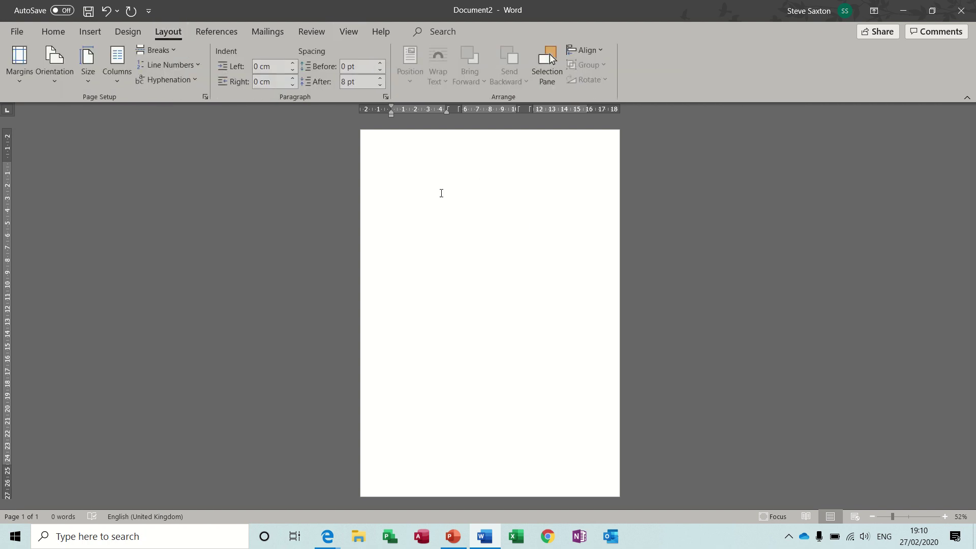
Step: Type five lines of random placeholder letters in the first column
type("dfsjbjdfjsdbfjhbdfkjdfkjdfbs")
key("Return")
type("dfbsdbfjsbdfbdsfjbdskfksdbf")
key("Return")
type("kjbdfhbsdhmfbhdsbfkbsdfk")
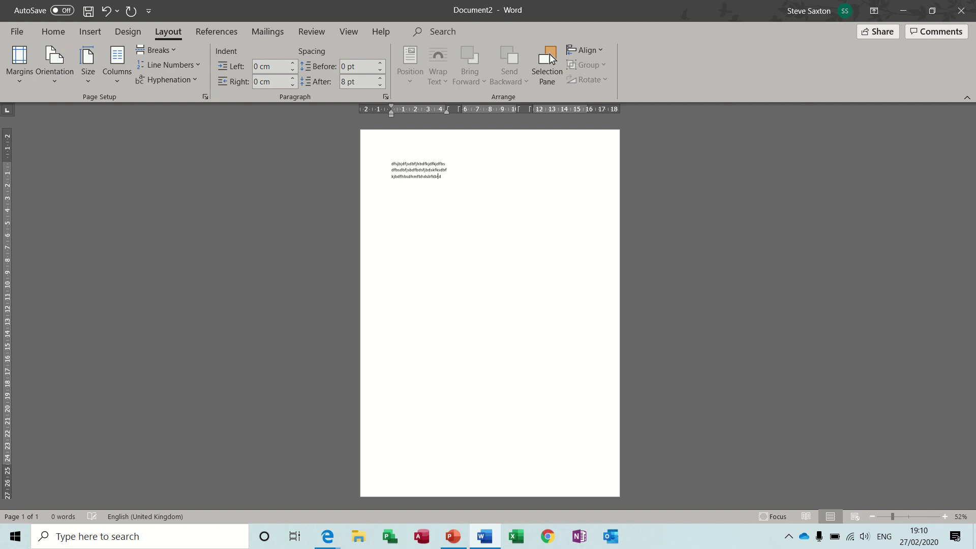
key("Return")
type("bdsfbsdbfsdbfbdkfkbsdfbsd")
key("Return")
type("kfb")
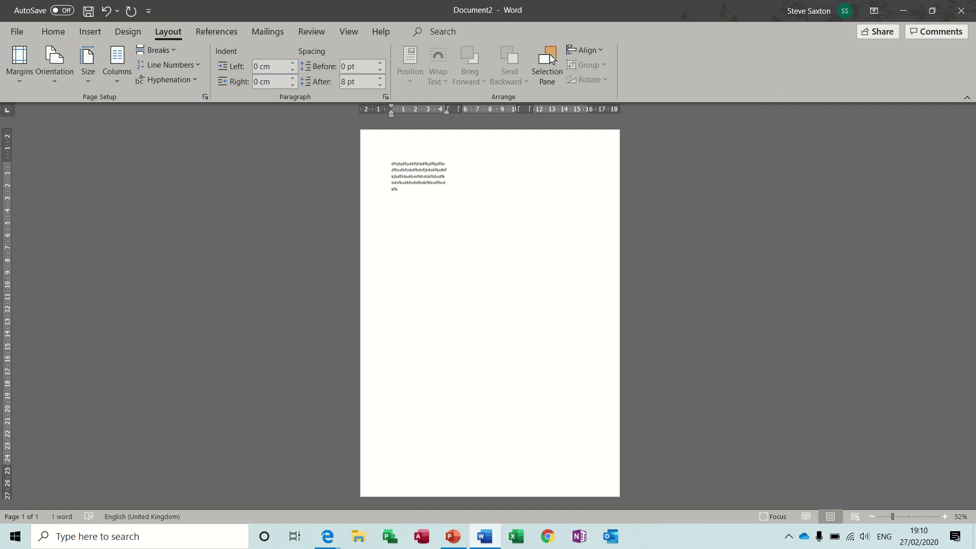
double_click(474, 166)
left_click(483, 172)
left_click(172, 52)
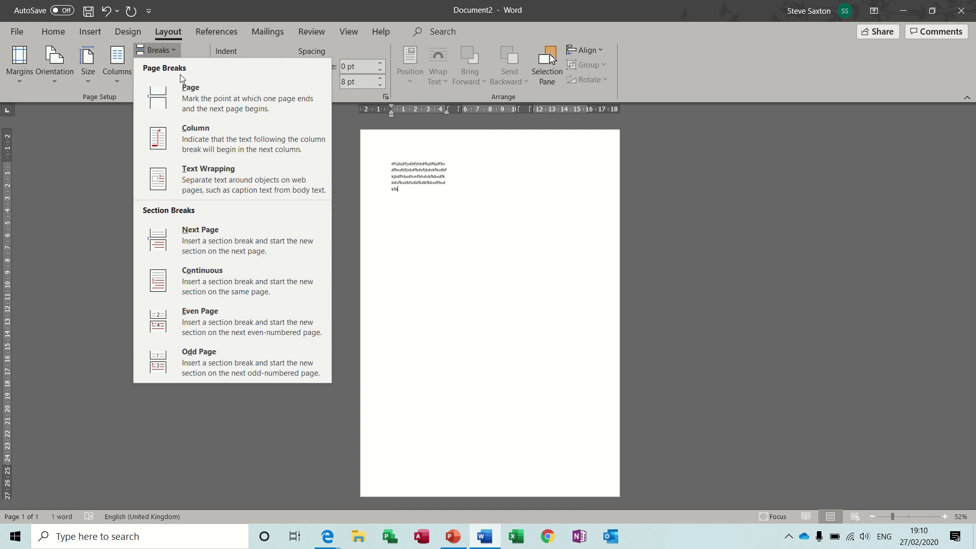
Step: Insert column breaks and type placeholder text into the second and third columns
left_click(221, 144)
type("sfhbsdfjhbsdjfhbsdjfbjd")
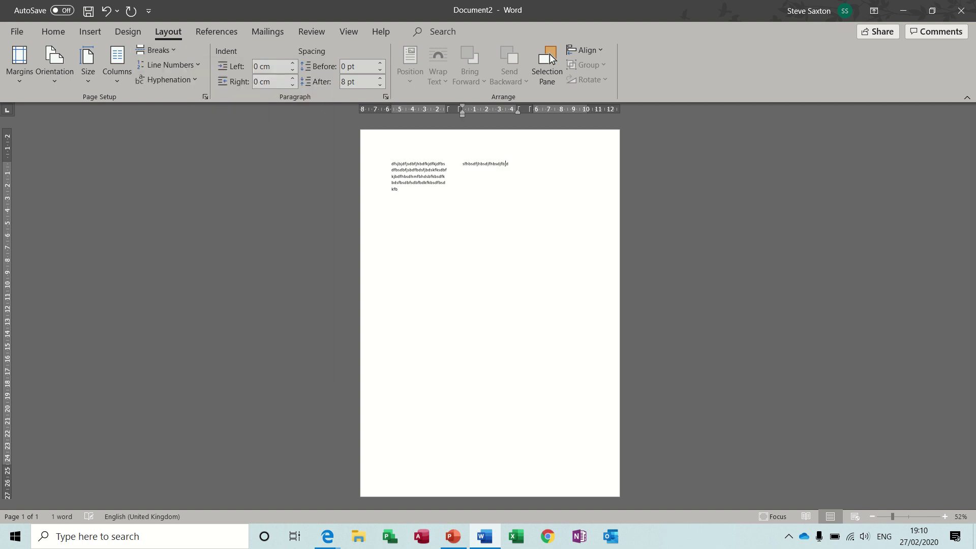
type("hbfjdbfjdbsjfbdjfbjdbfjsdbfjbsdjf bjsdbfjsdbfj")
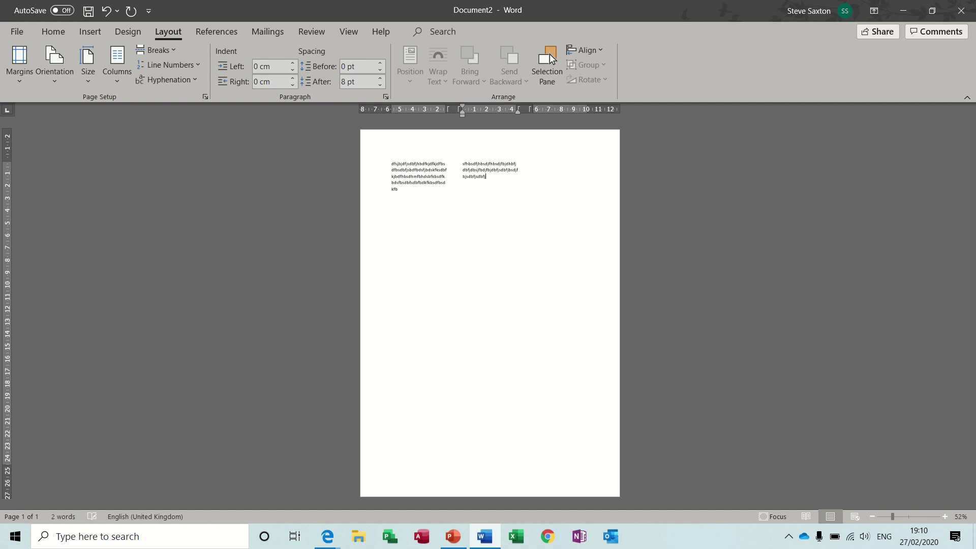
left_click(175, 51)
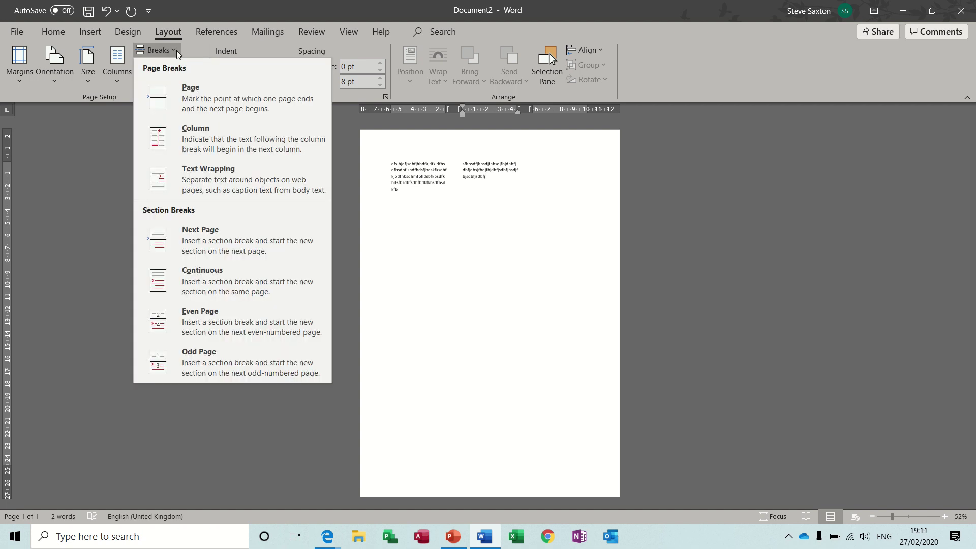
left_click(234, 127)
type("sffjhd")
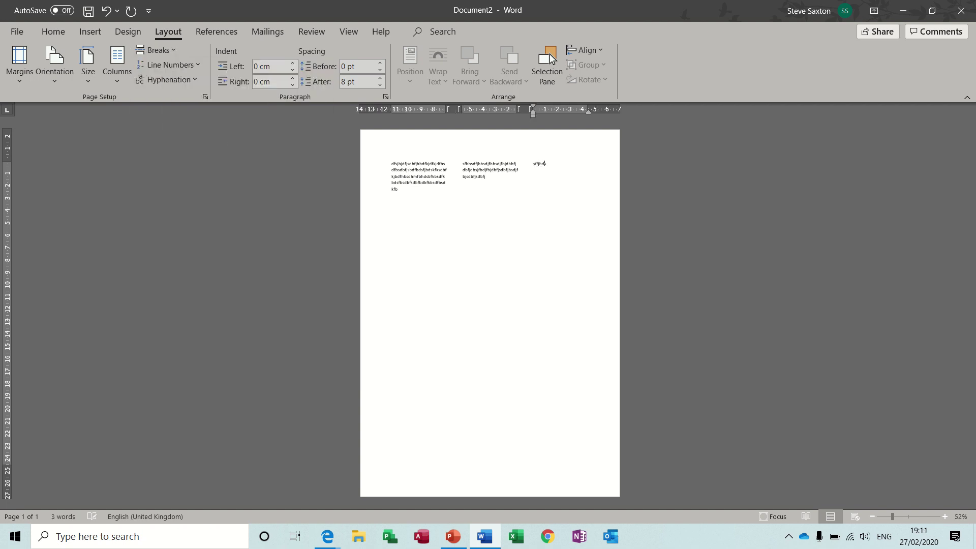
type("sfbdjfbjsdbfjdsbfbdsfbsdfbsdjfbjdhsbfkhsdbfksdbbsdcbdjvbcdbvcj")
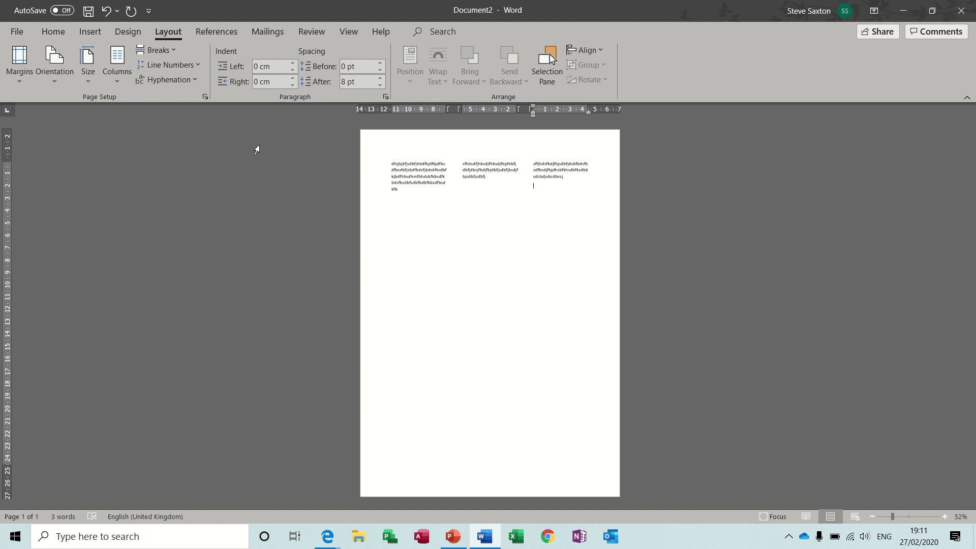
Step: Add a Continuous section break, switch it to one column, and type a full-width line
left_click(172, 50)
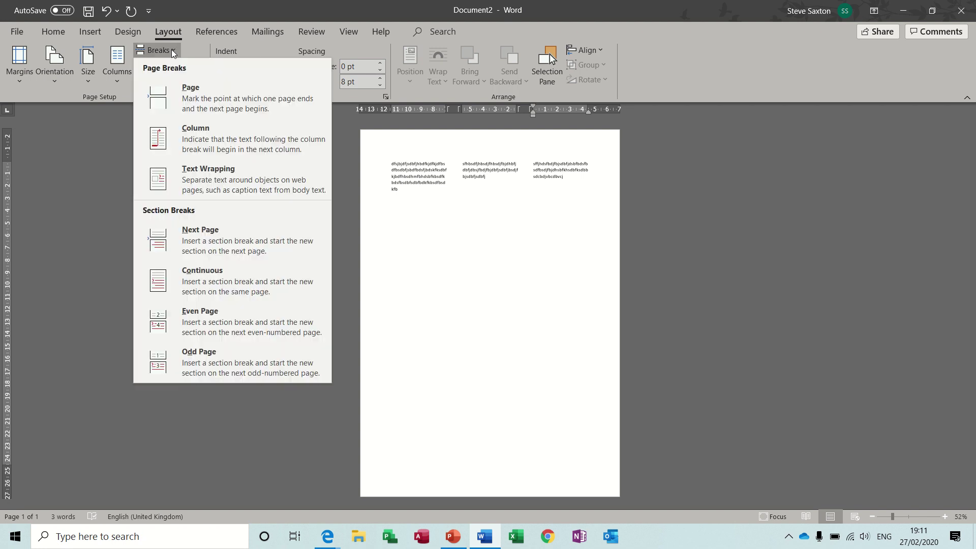
left_click(249, 283)
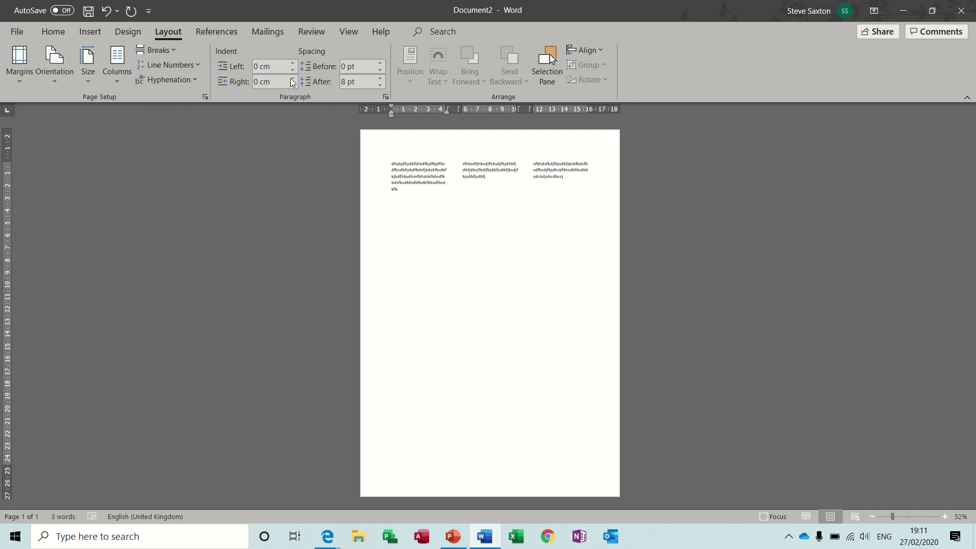
left_click(119, 81)
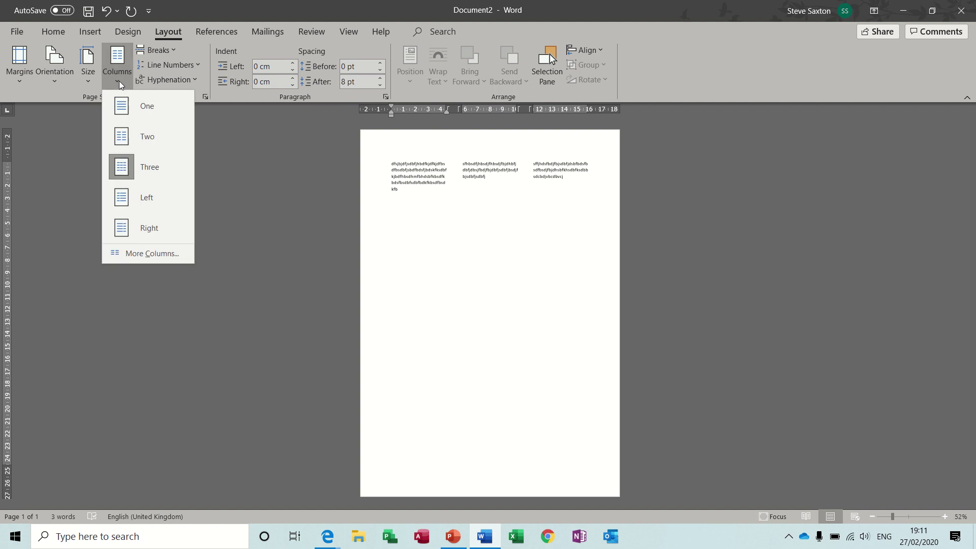
left_click(135, 111)
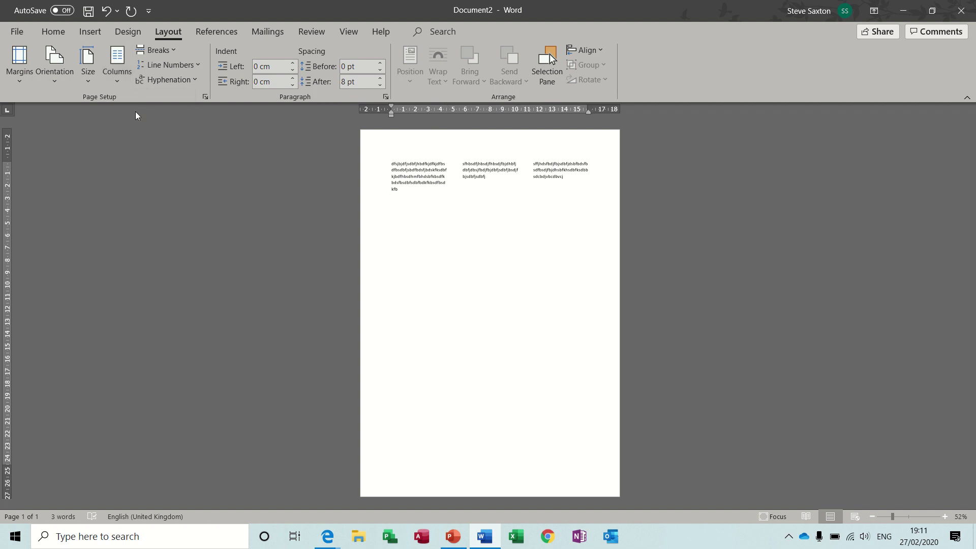
type("dsfjsdfkdbsfbwdfjbdjfbjdbfdbfbfbjebfjwdbjbecbjebckebkbekfbkebckebvkbekvbkfbvkefvkebfvkebfvkerfkeberhvbkerfvkebfkv")
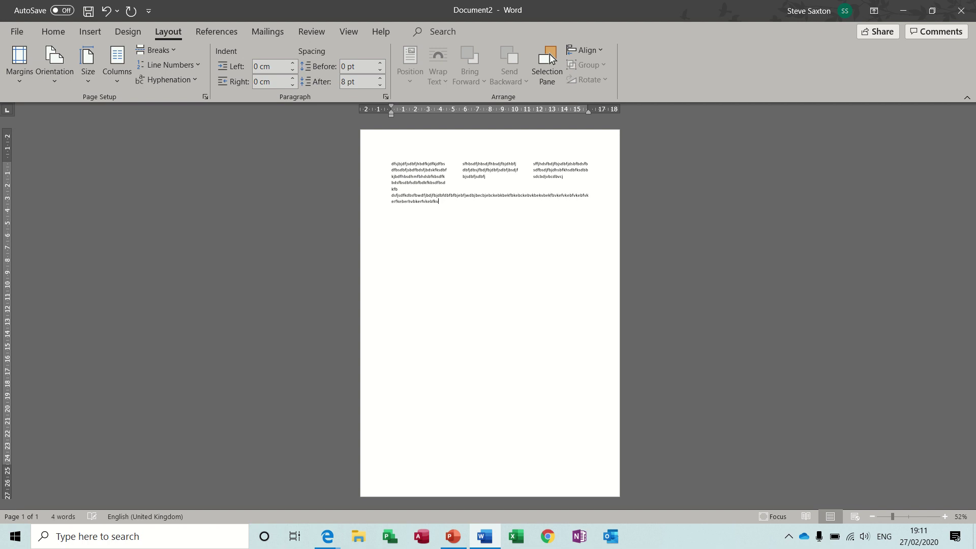
Step: Inspect the breaks in Outline view, then show formatting marks in Print Layout
left_click(423, 182)
left_click(349, 32)
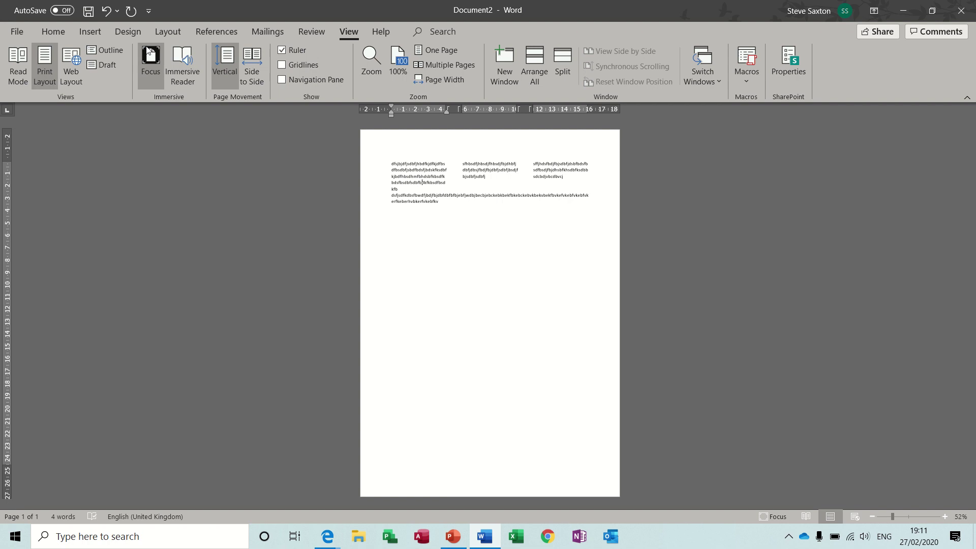
left_click(113, 50)
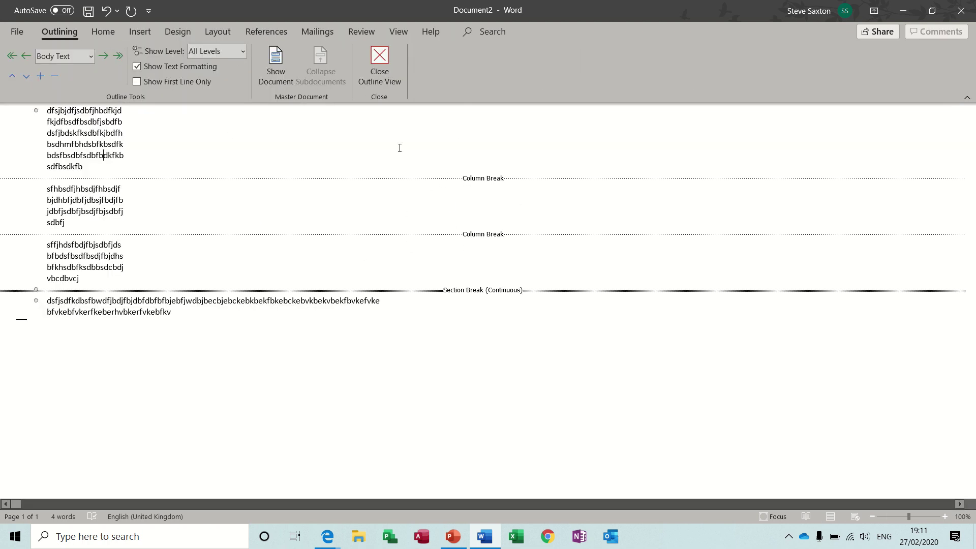
left_click(373, 66)
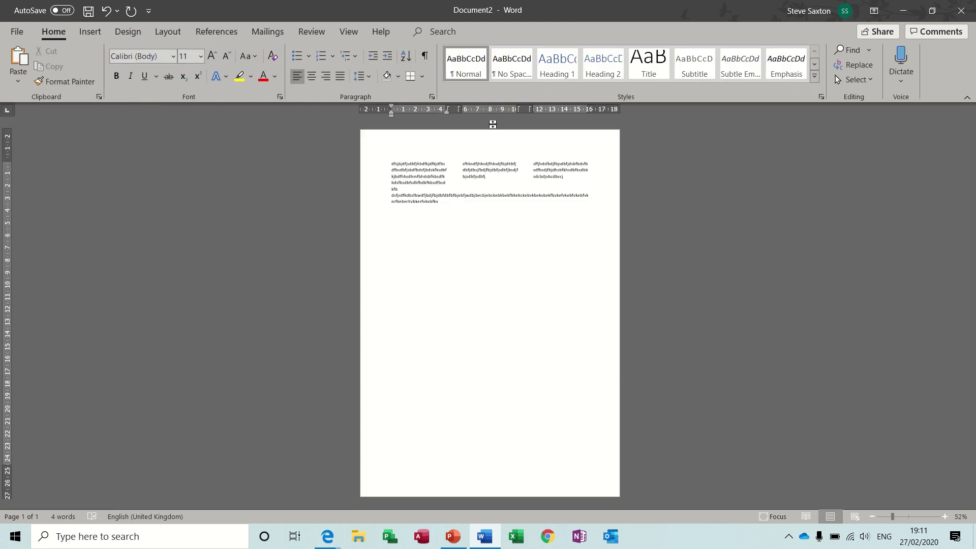
left_click(425, 55)
Step: Review the document in Outline and Draft views, then return to Print Layout after the last paragraph
left_click(349, 32)
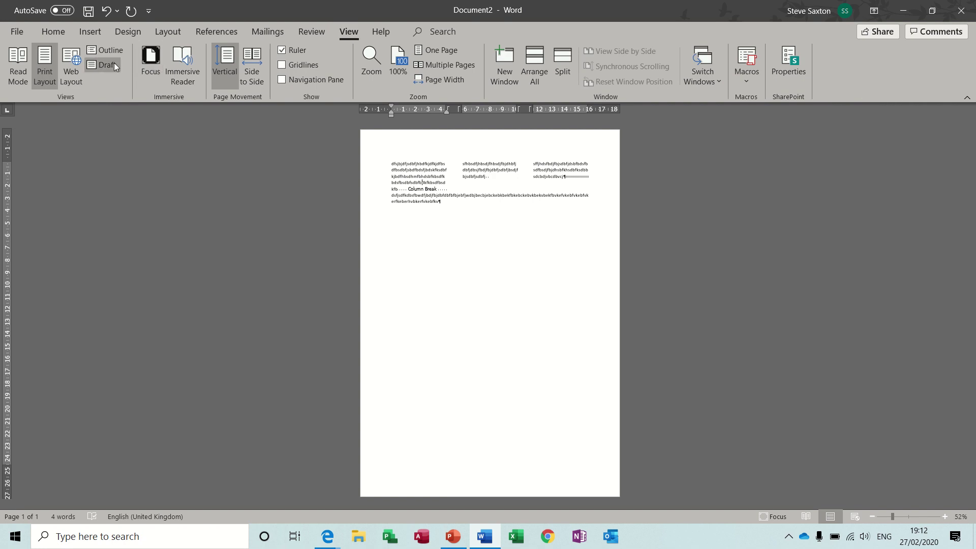
left_click(104, 51)
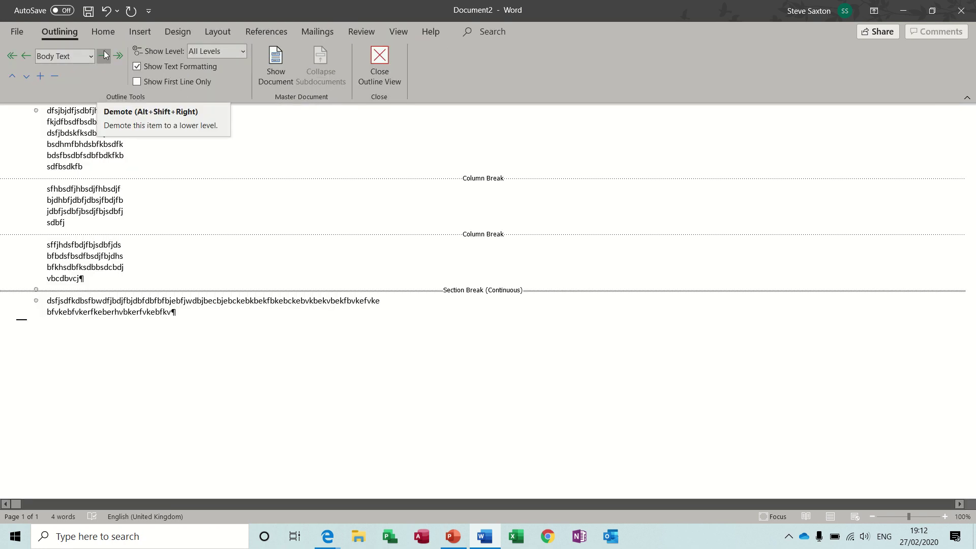
left_click(379, 64)
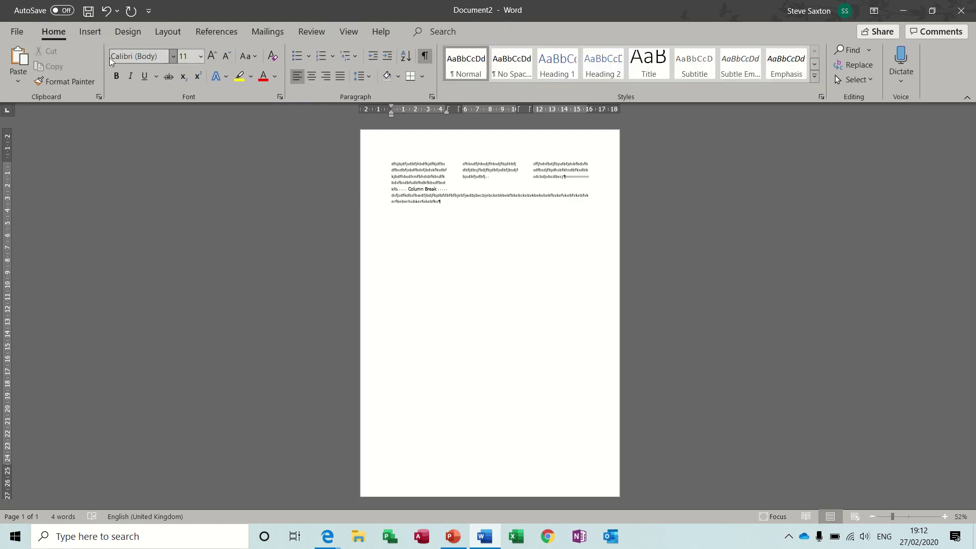
left_click(349, 32)
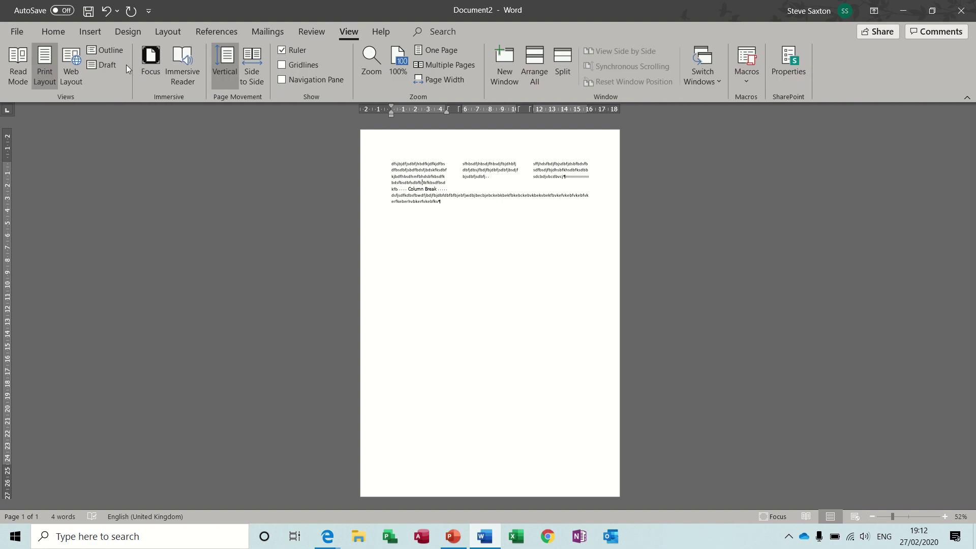
left_click(105, 65)
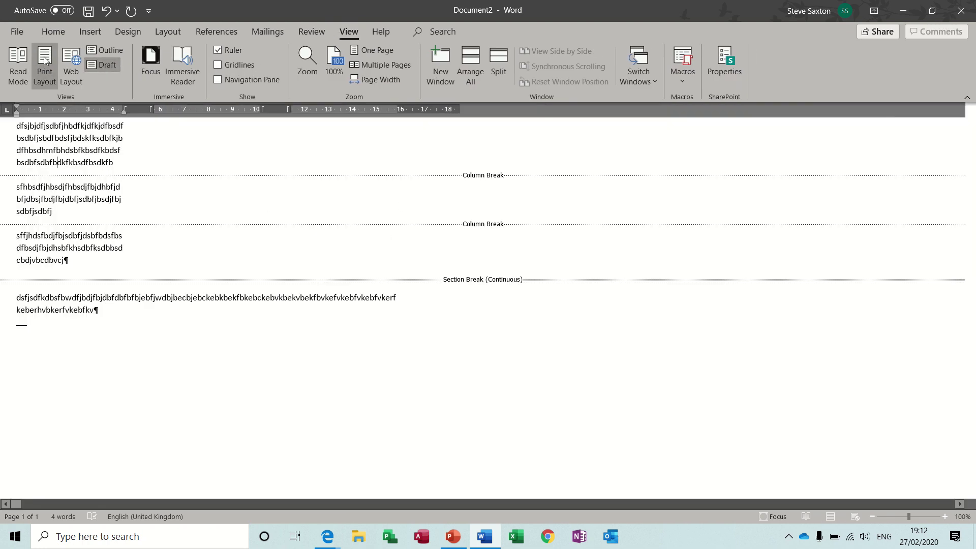
left_click(45, 60)
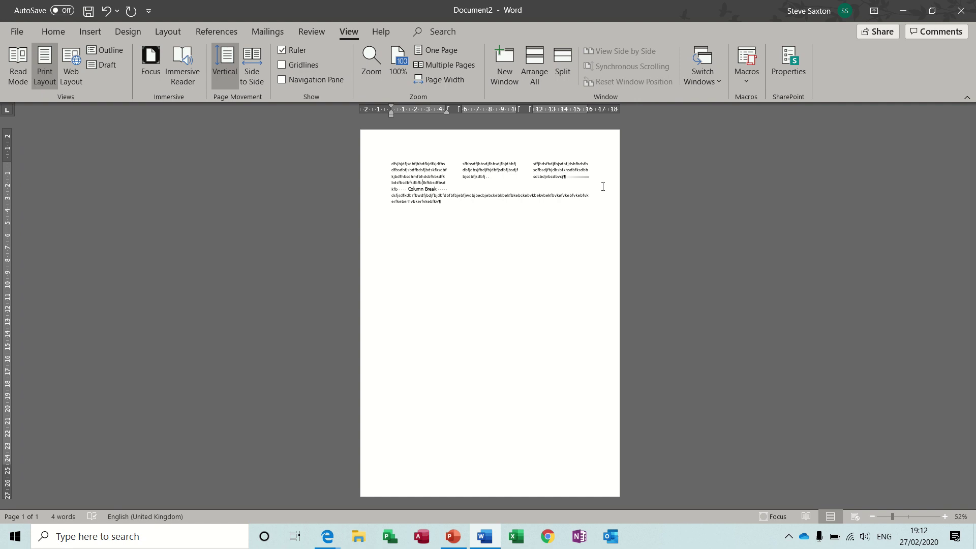
left_click(595, 195)
Step: Close the column document without saving and start a new blank document with formatting marks hidden
key("alt+F4")
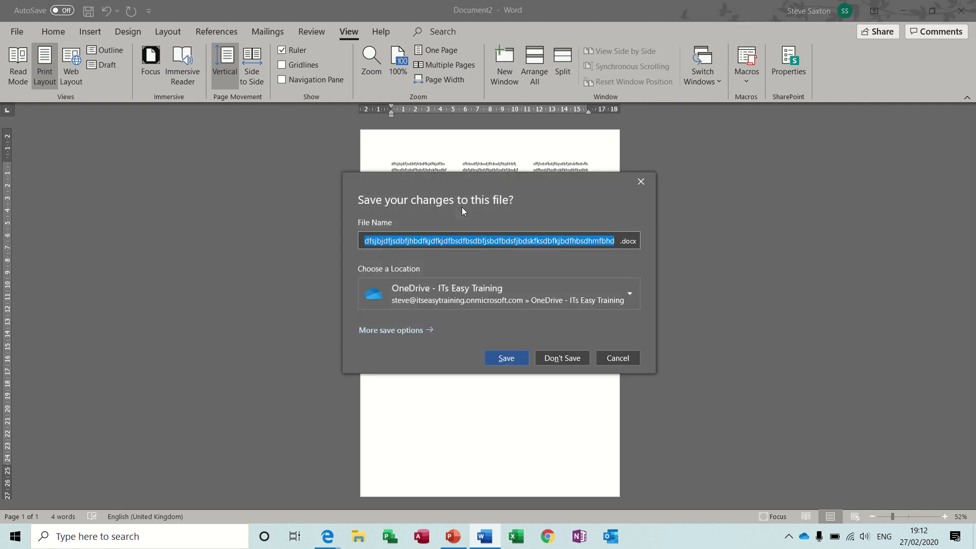
left_click(555, 358)
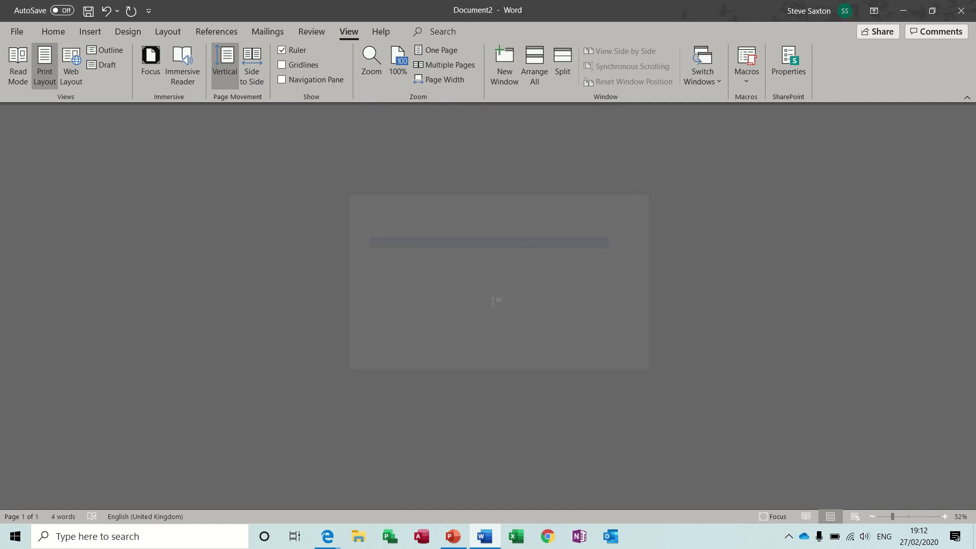
key("ctrl+n")
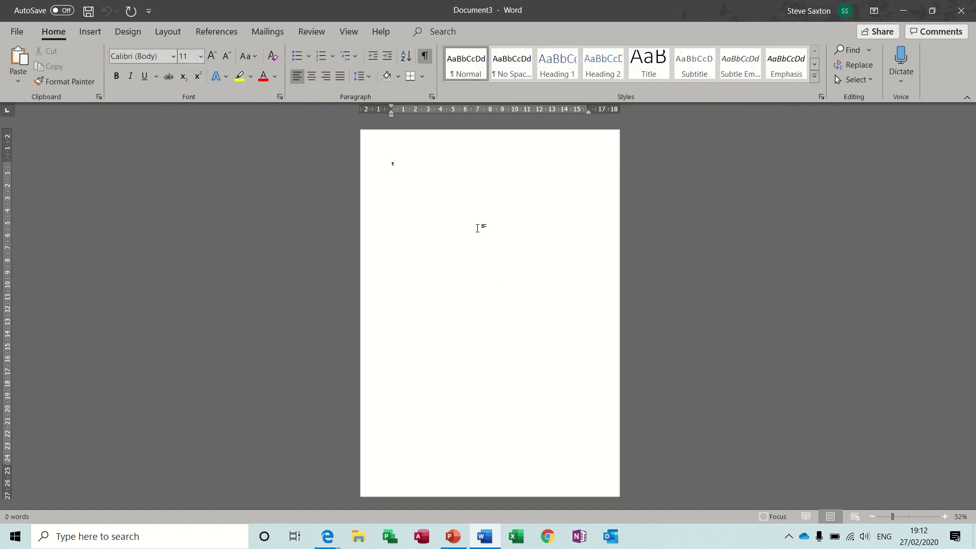
left_click(425, 55)
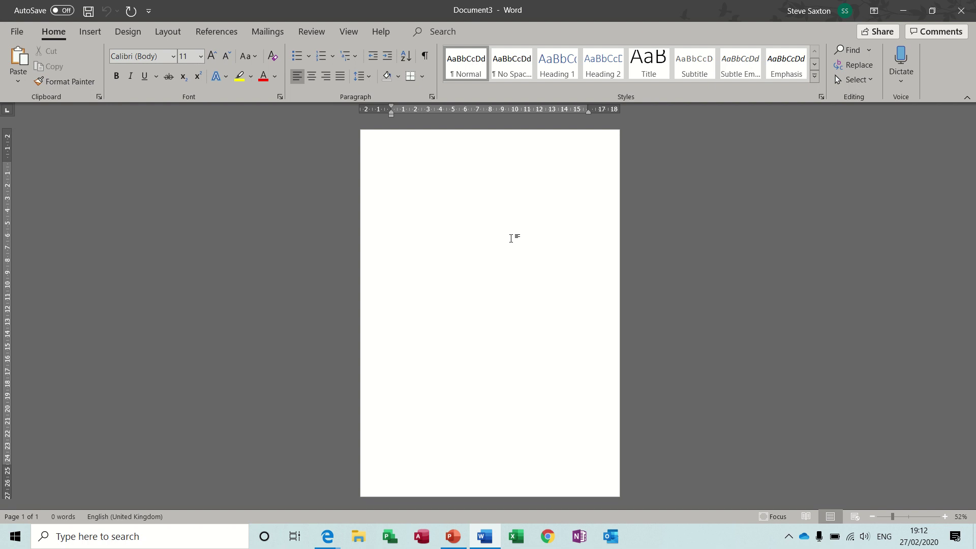
Step: Type a line of random letters followed by several short lines of sample characters on page 1
type("Dfkjsdfksdfbsdfksdfas.lk")
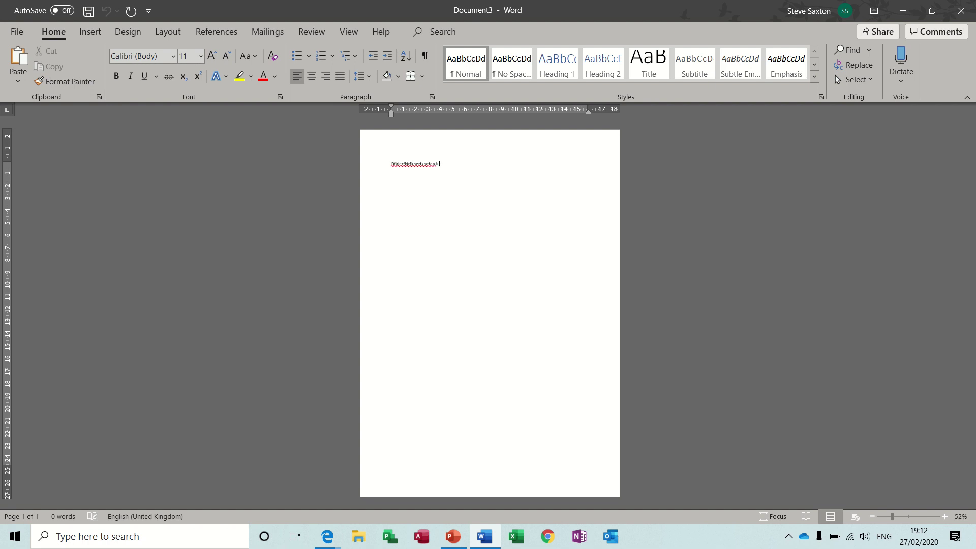
type(" iu4ipf3 f")
key("Return")
type("Rt")
key("Return")
type("T 4t 4  T 45t 4e t 45 T4e 5t 4 6y6h 5y  5 Y 5y 5t")
type(" 56y 5 66")
key("Return")
key("Return")
type("54 y")
key("Return")
type("5y 56 Y5 Y 5 y 56")
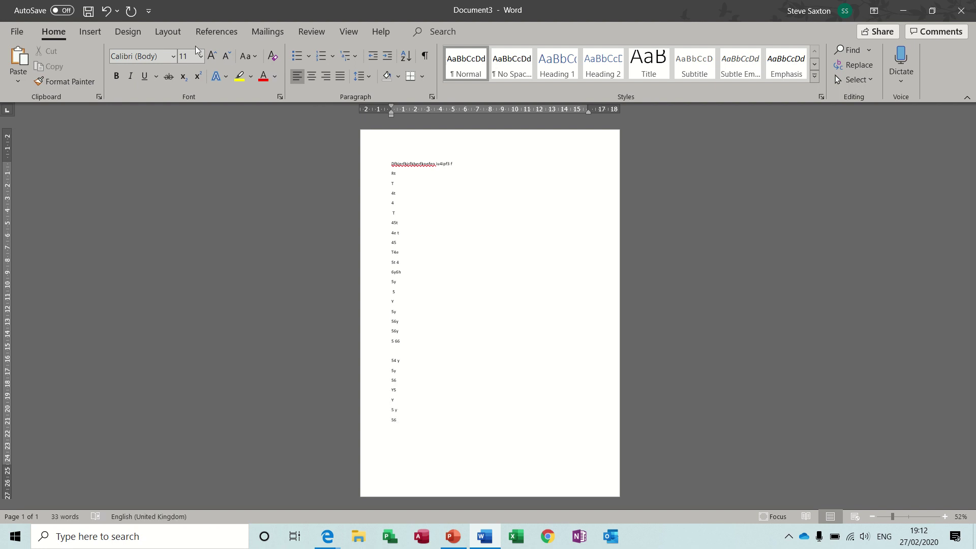
left_click(164, 33)
left_click(152, 51)
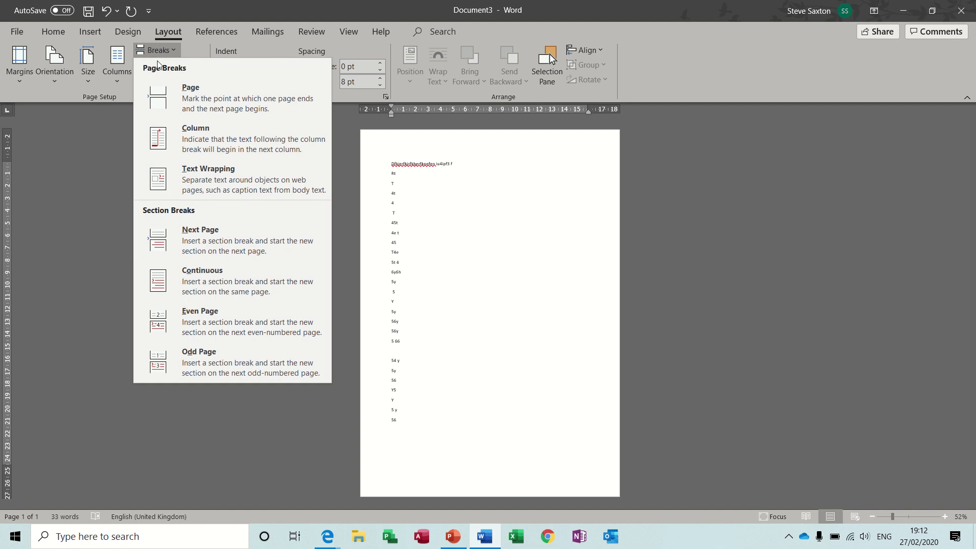
Step: Insert a next-page section break, make the new section landscape, and fill it with short text
left_click(221, 230)
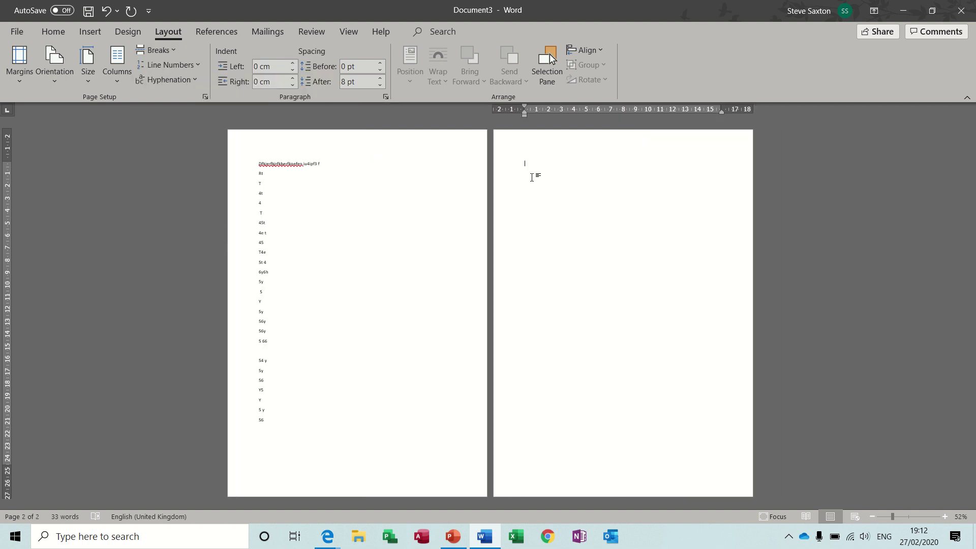
left_click(58, 81)
left_click(81, 137)
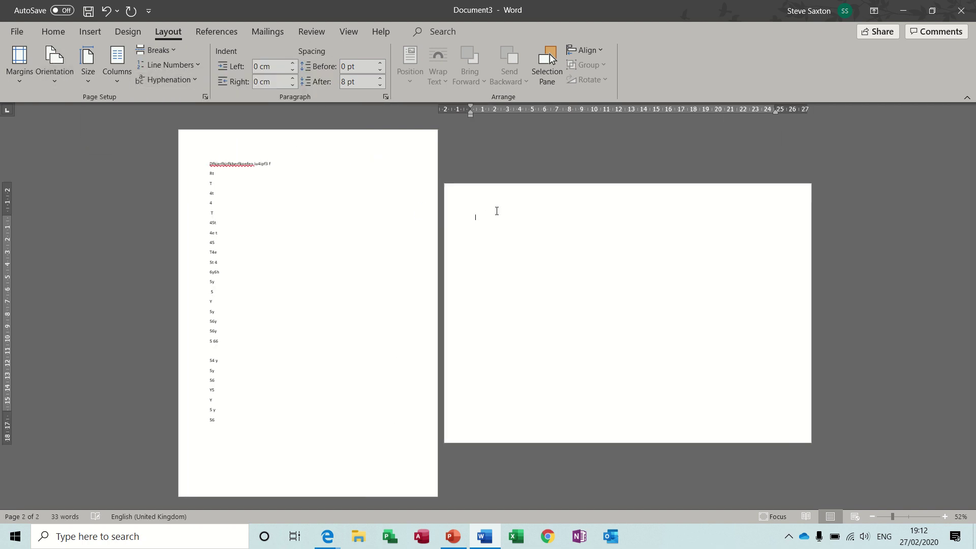
type("fgh fg fg fr fr f")
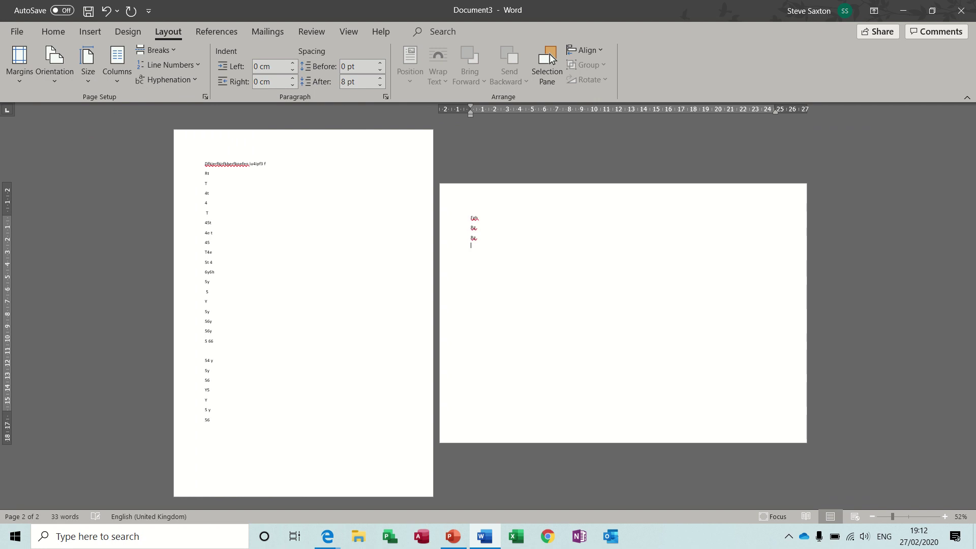
type("th rthc th rthg rth rt re ger ger ger g rth rt rth rth rth rtg")
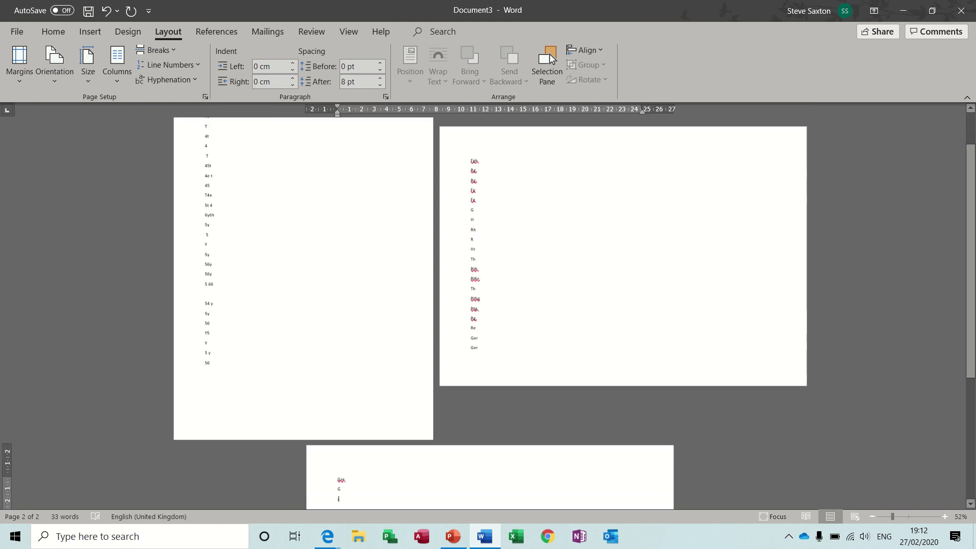
type(" rtgertg")
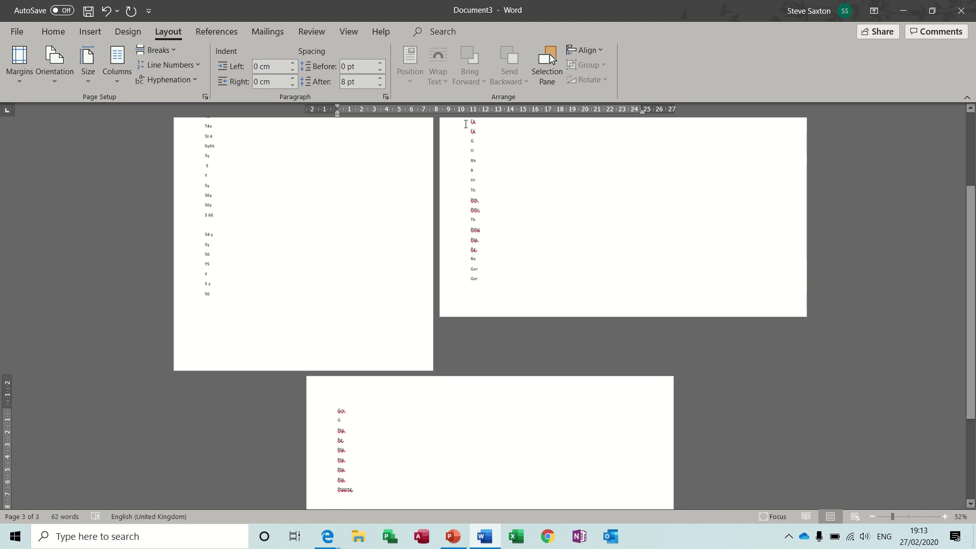
Step: Insert another next-page section break and set that new section back to portrait
left_click(175, 54)
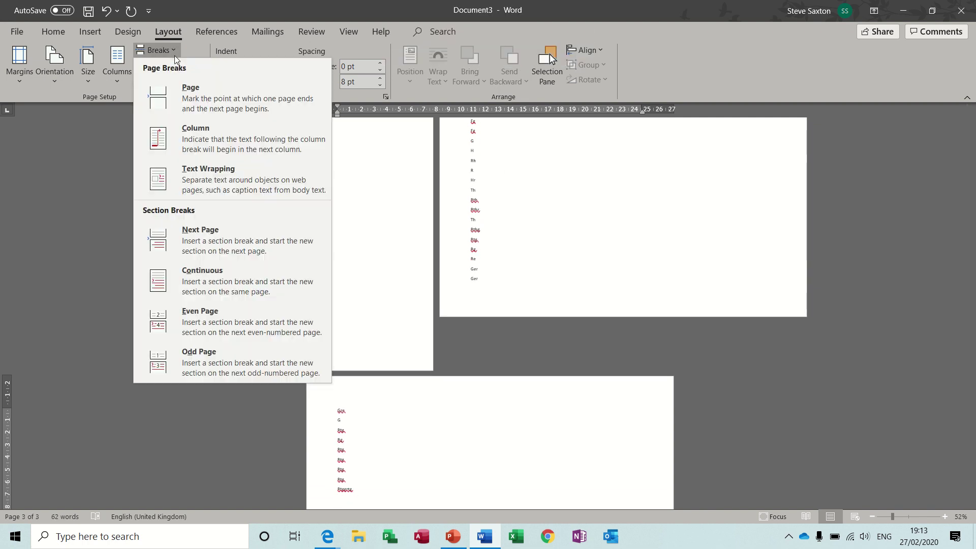
left_click(230, 239)
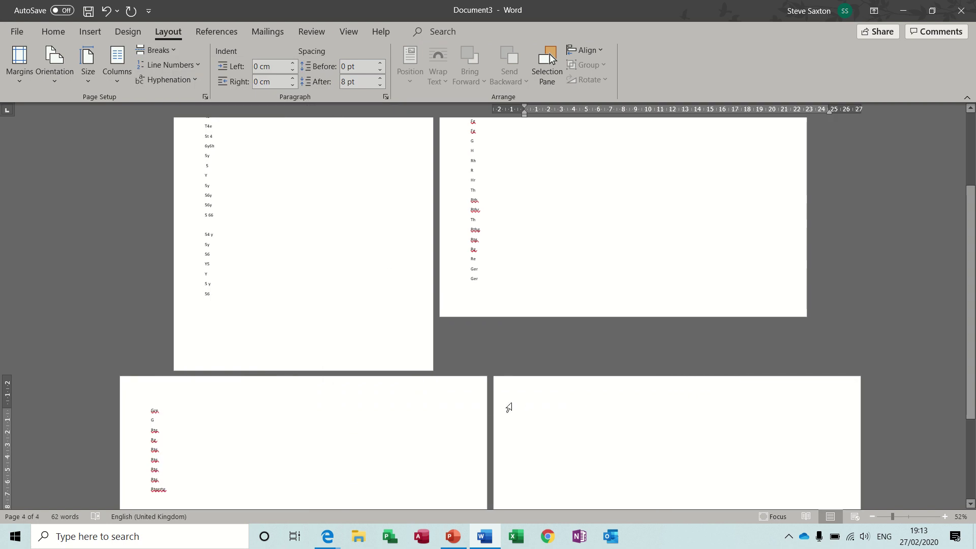
left_click(53, 84)
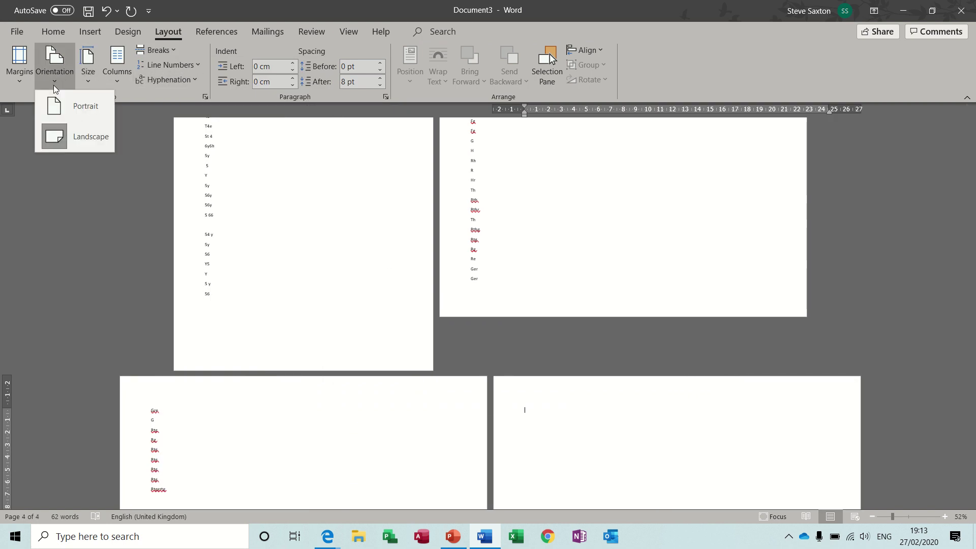
left_click(69, 104)
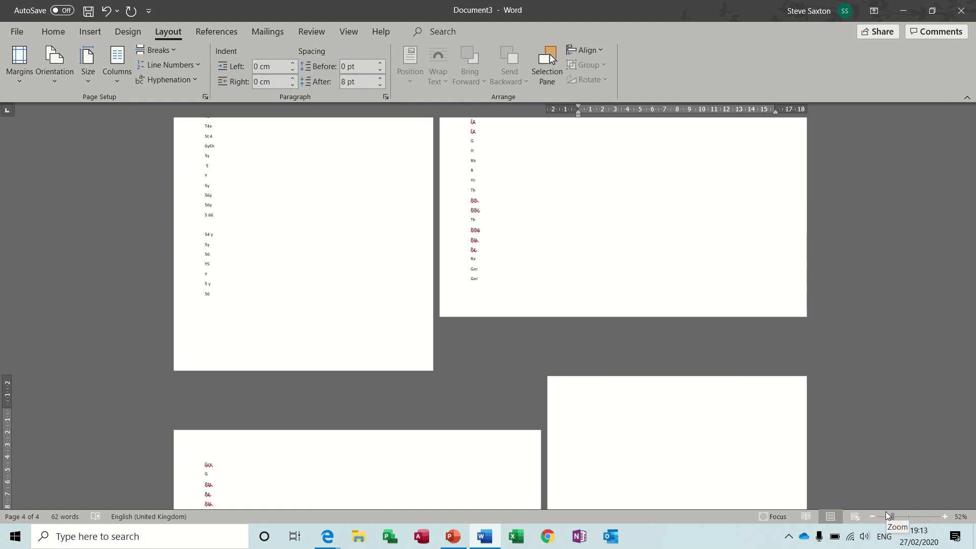
Step: Zoom out to see all pages and add short 'asdf' lines on page 4
left_click(872, 516)
left_click(872, 517)
left_click(872, 516)
left_click(872, 517)
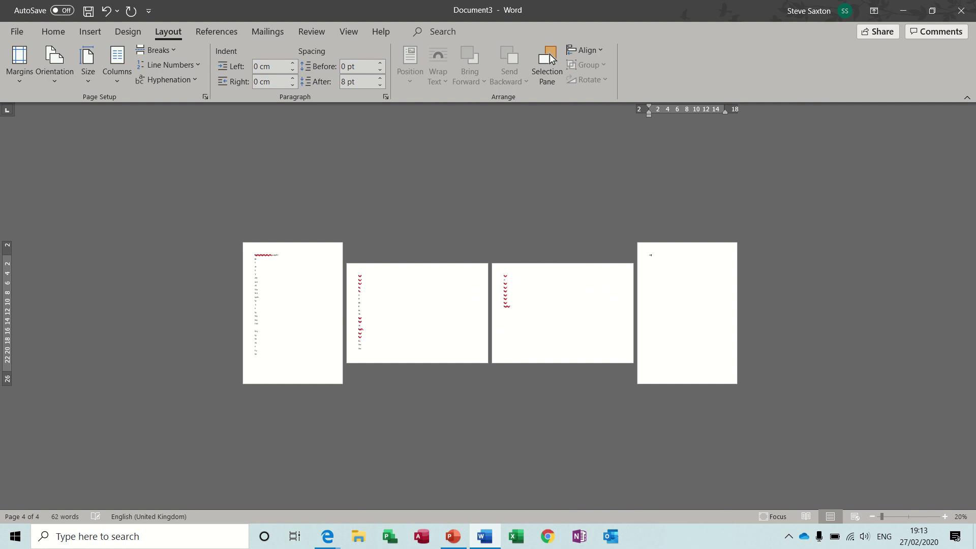
key("Return")
key("Return")
type("asdf")
key("Return")
Step: Start a fifth page with the text 'asdf', then return the cursor to page 1
key("Return")
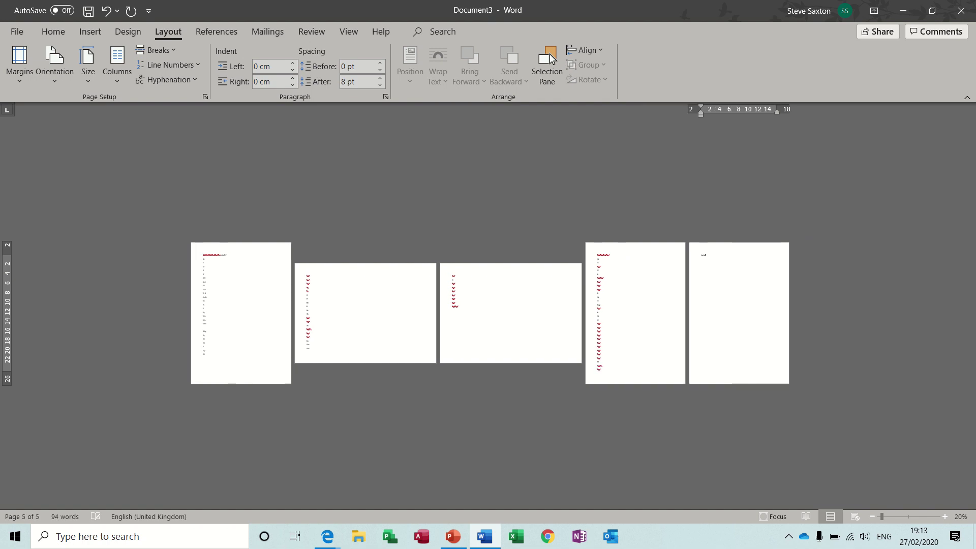
key("Return")
type("asdf")
key("Return")
left_click(252, 293)
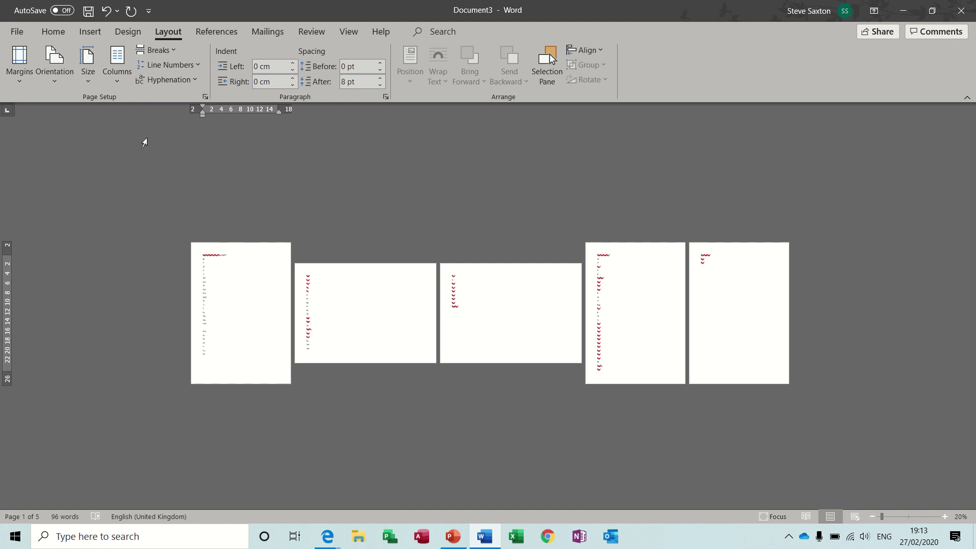
left_click(350, 34)
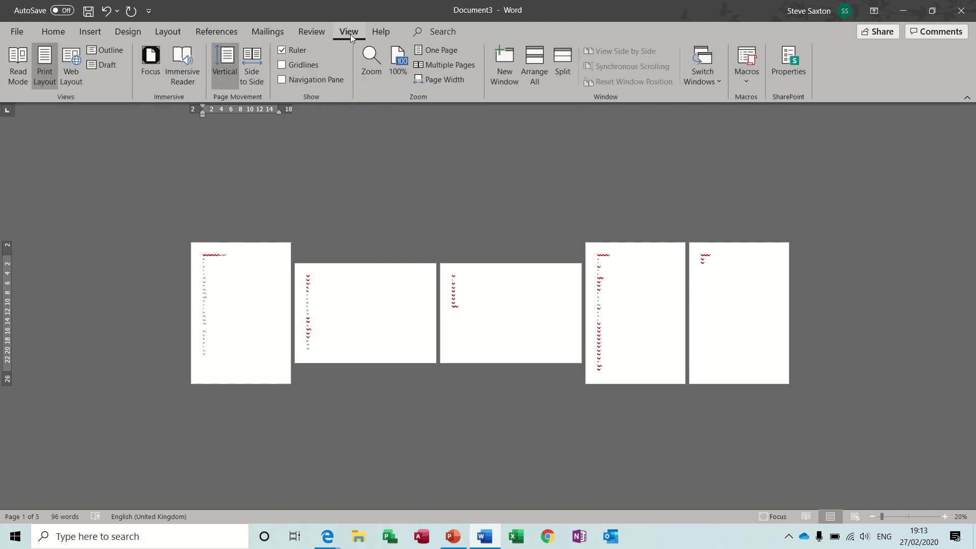
Step: In Outline view, delete the first next-page section break and return to the page layout
left_click(94, 50)
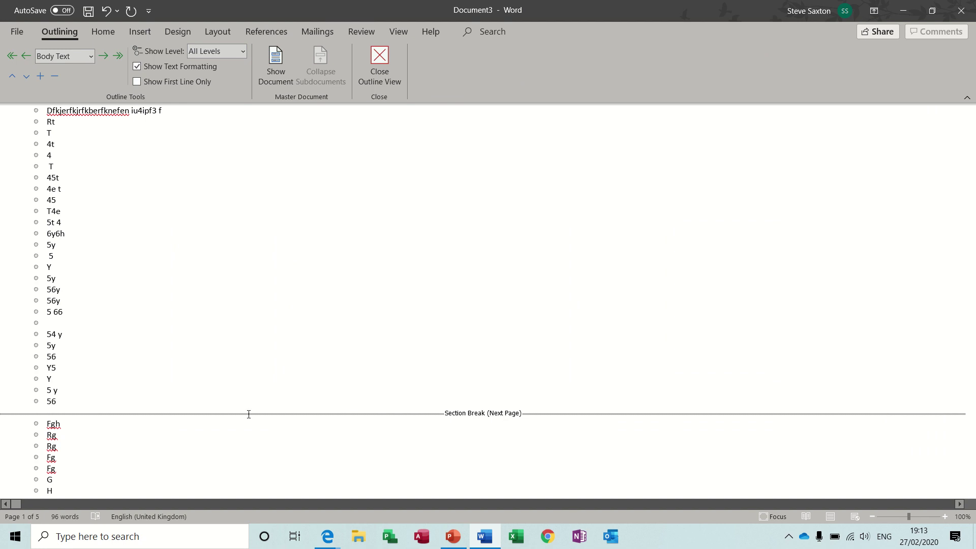
key("Delete")
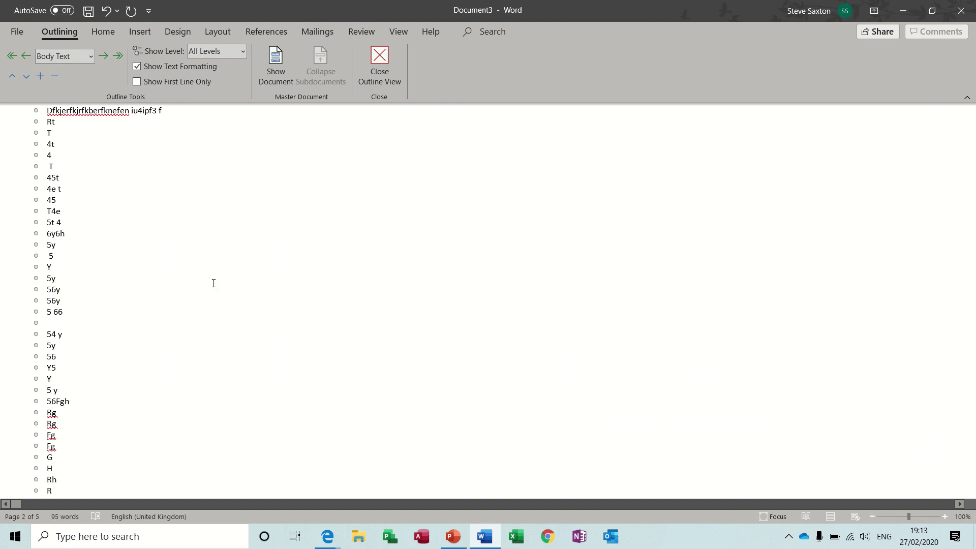
left_click(389, 64)
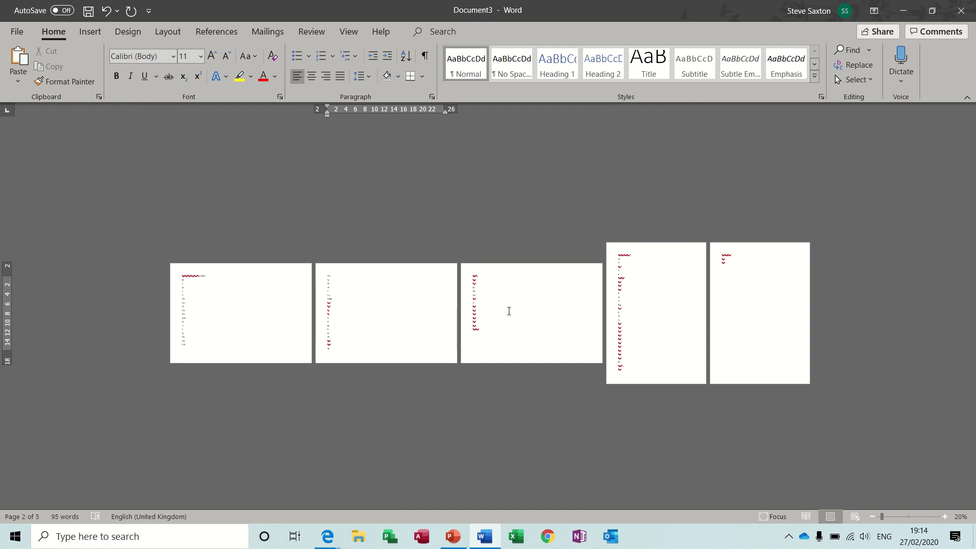
Step: Undo the section-break deletion so page 1 is portrait again, then switch to Outline view
key("ctrl+z")
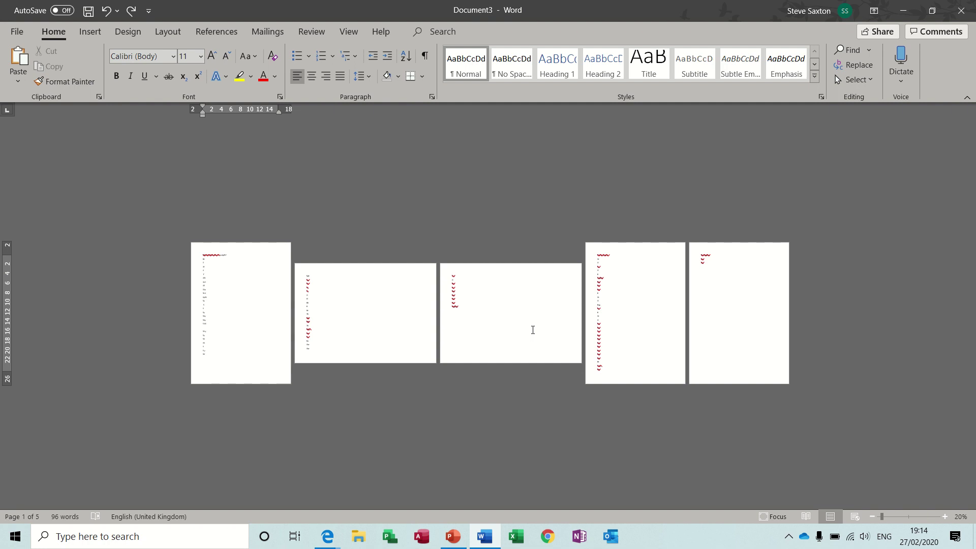
left_click(349, 31)
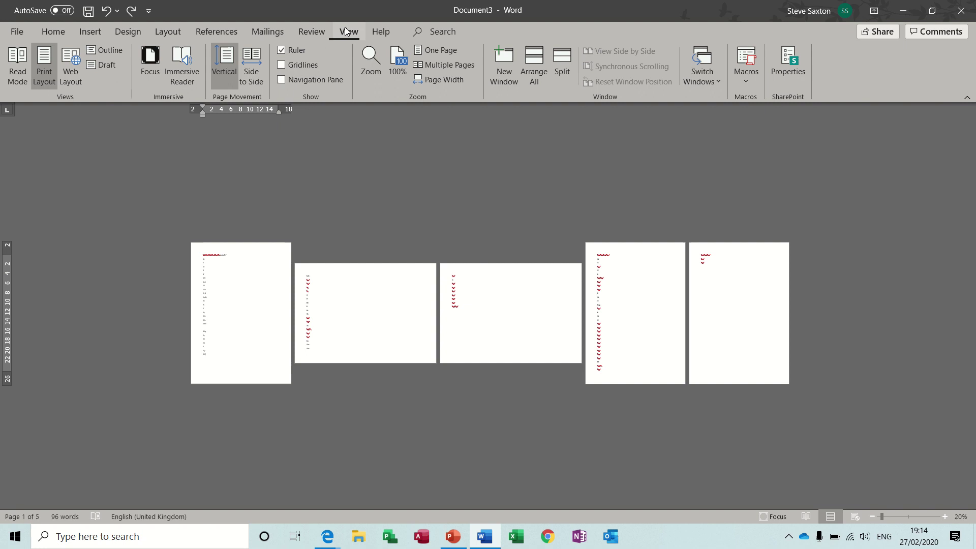
left_click(107, 51)
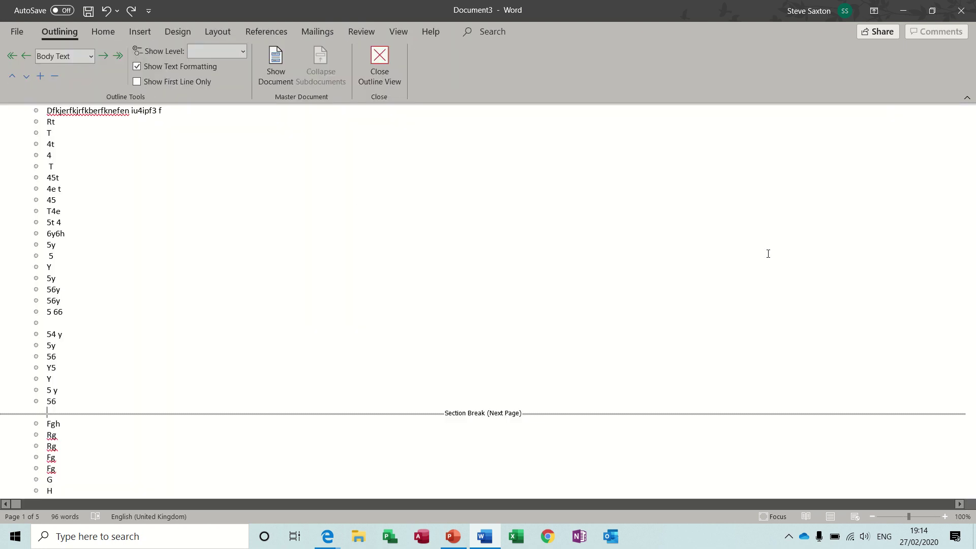